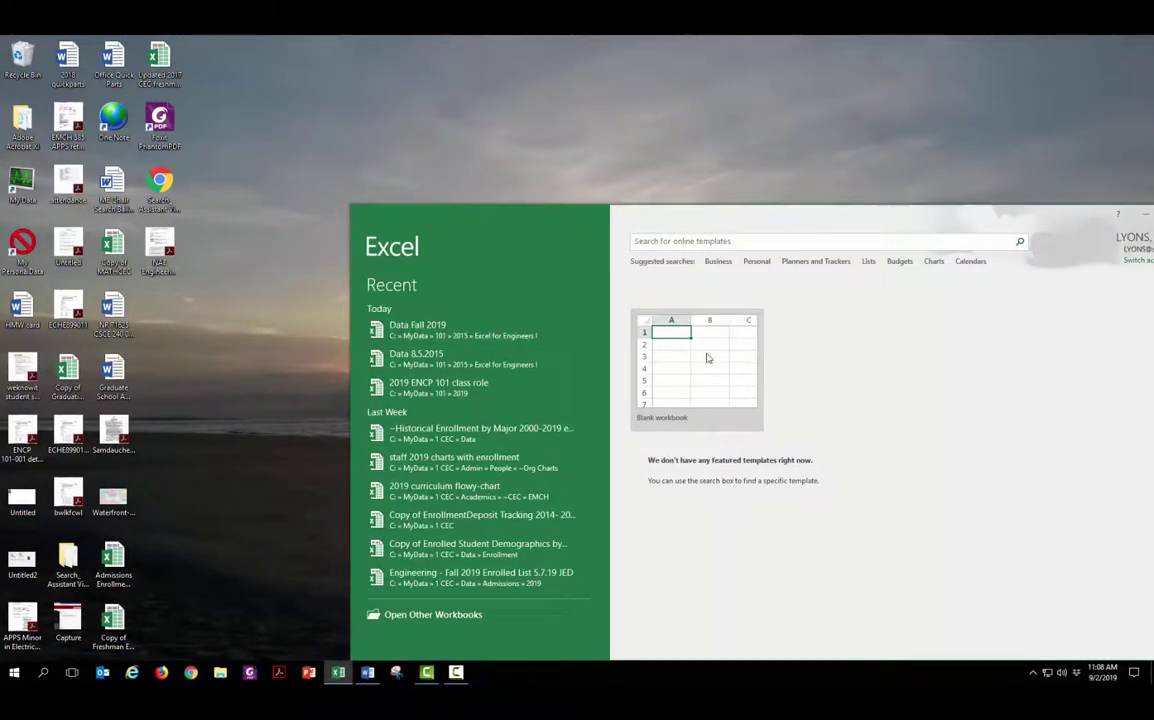
- Start a blank workbook, maximize it, and enter the title 'Data Fall 2019 ENCP 101 Excel Video' in A1
left_click(707, 358)
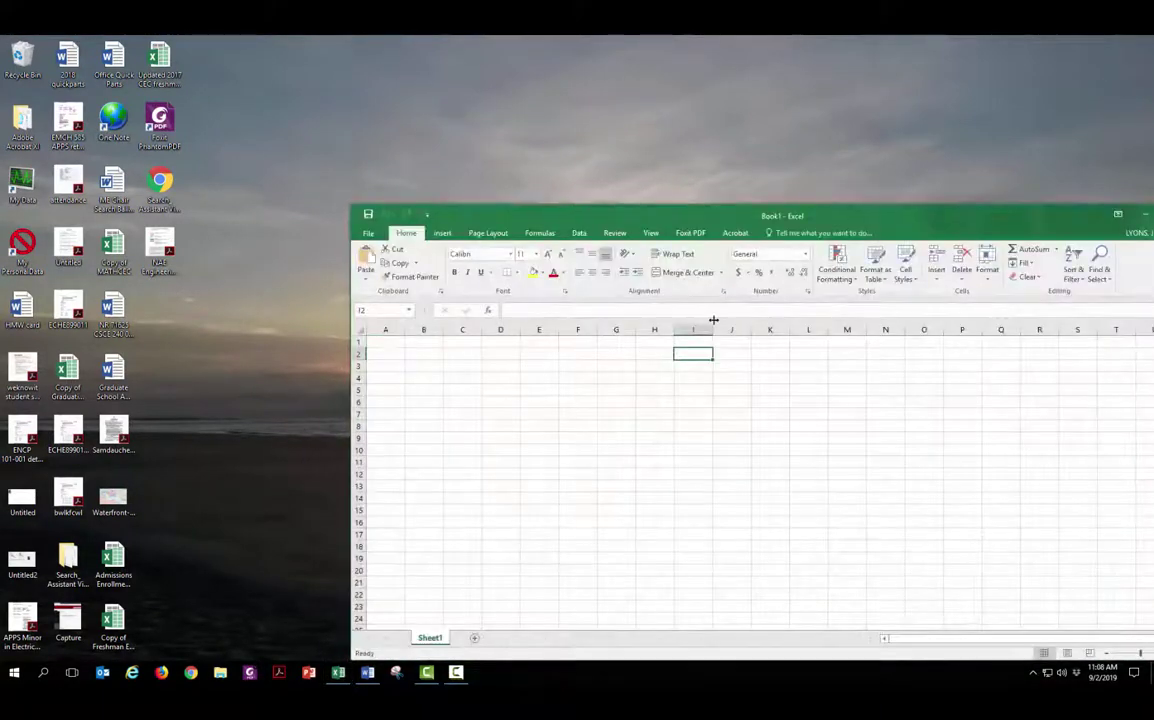
left_click_drag(765, 213, 505, 153)
double_click(505, 153)
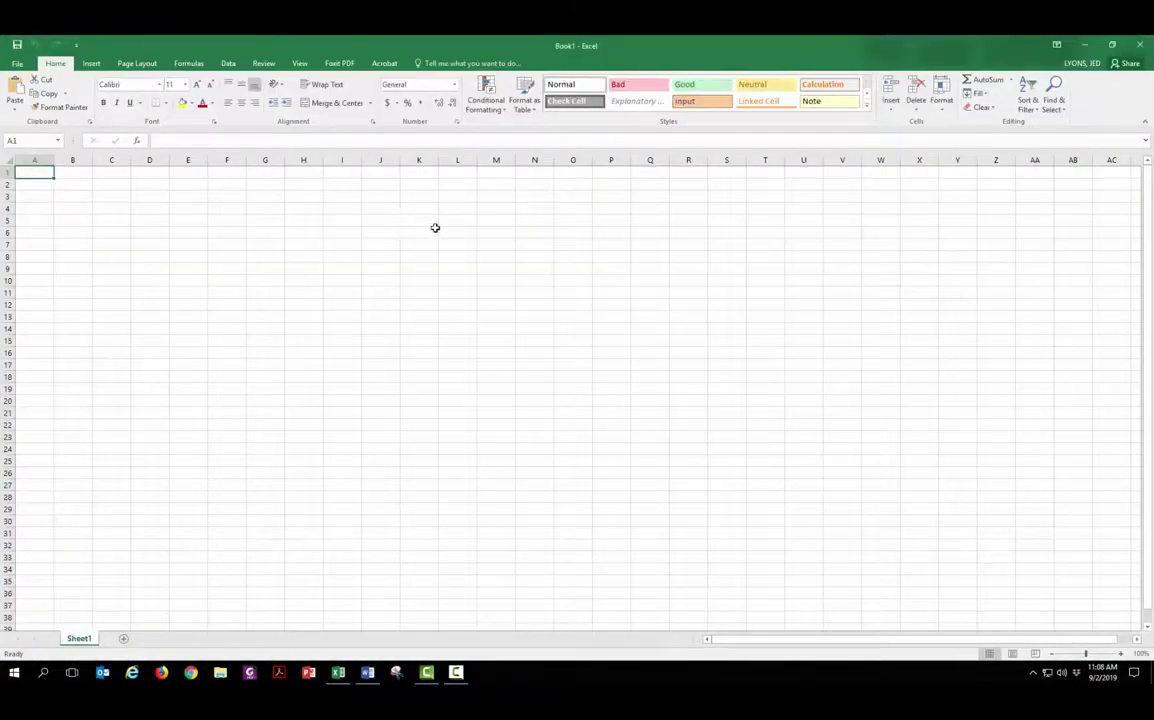
type("Data Fall 2019")
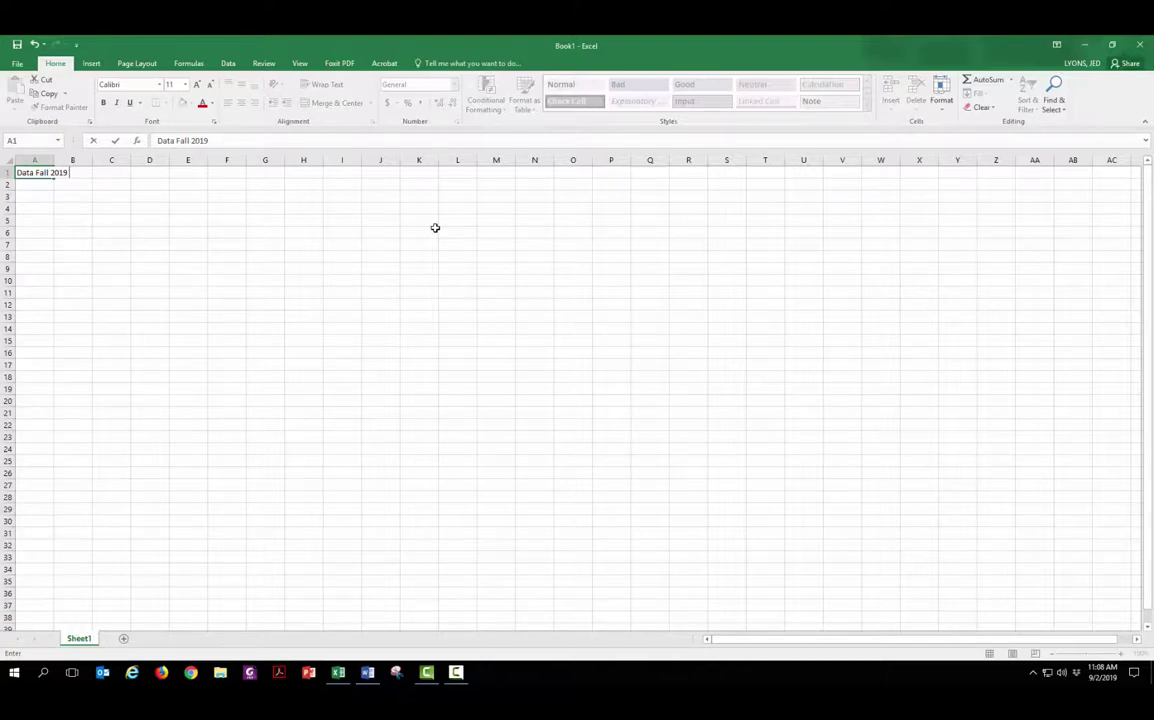
type(" ENCP 101 Excel Video")
key("Return")
key("Return")
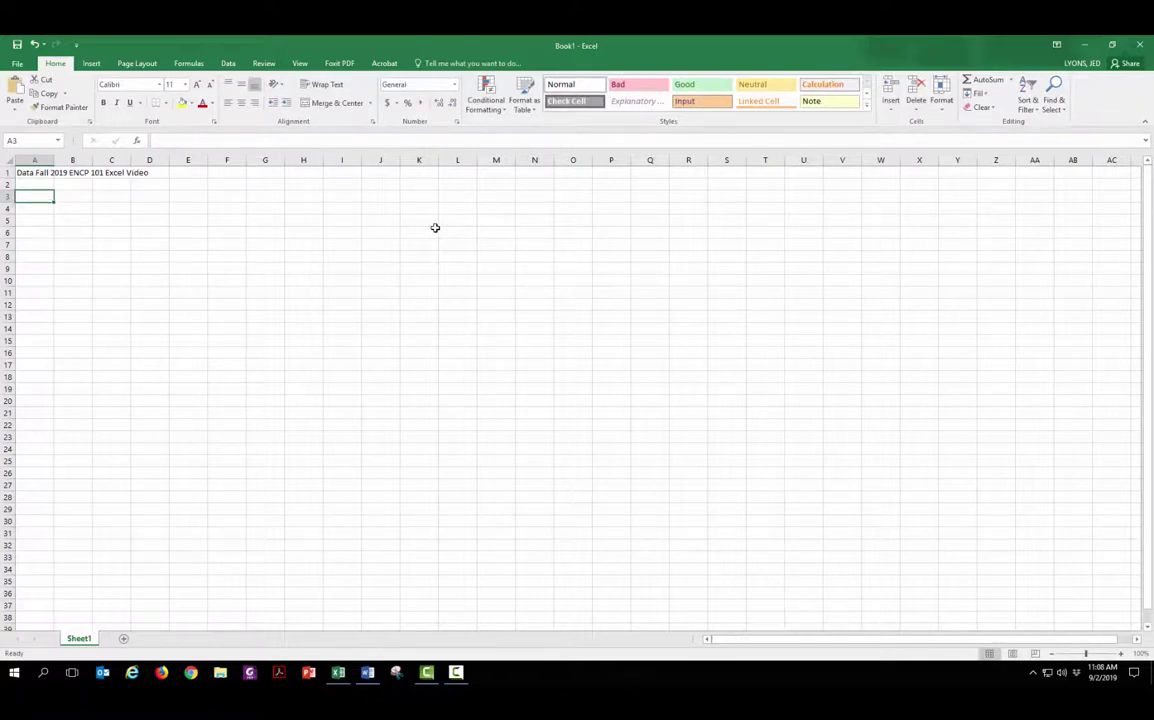
- Enter the column headers a (in), R1 (lb) and R2 (lb) in A3:C3
type("a) in")
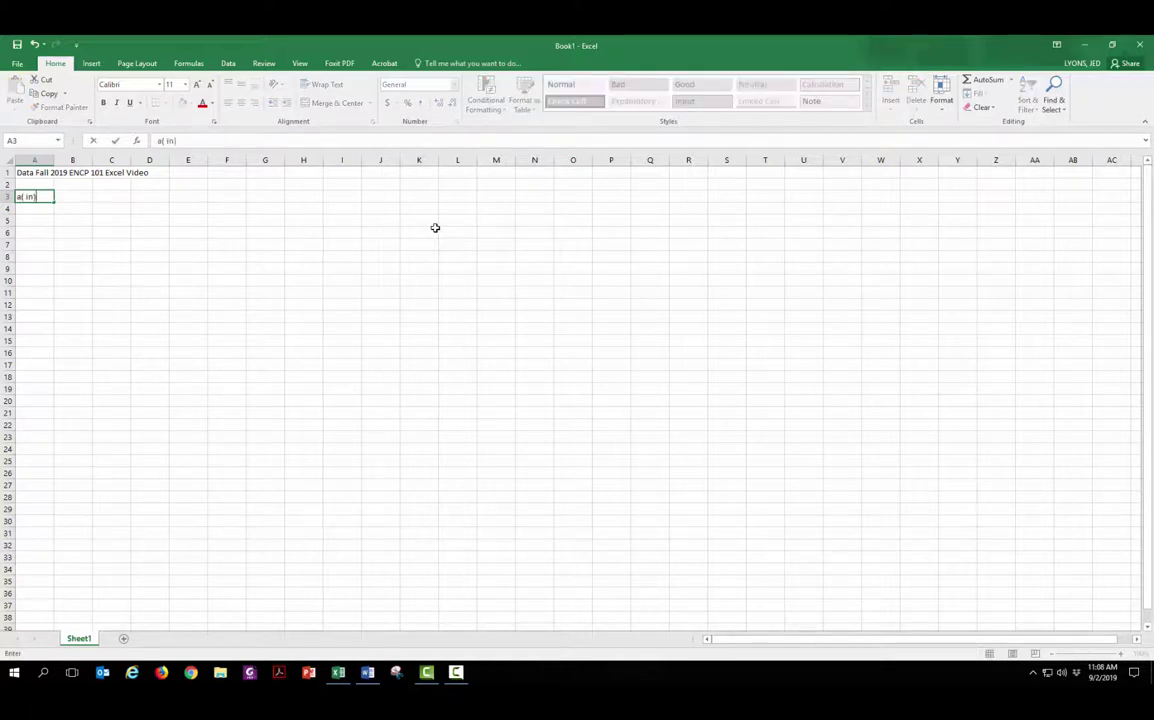
key("BackSpace")
key("BackSpace")
key("BackSpace")
key("BackSpace")
key("BackSpace")
type("(in)")
key("Tab")
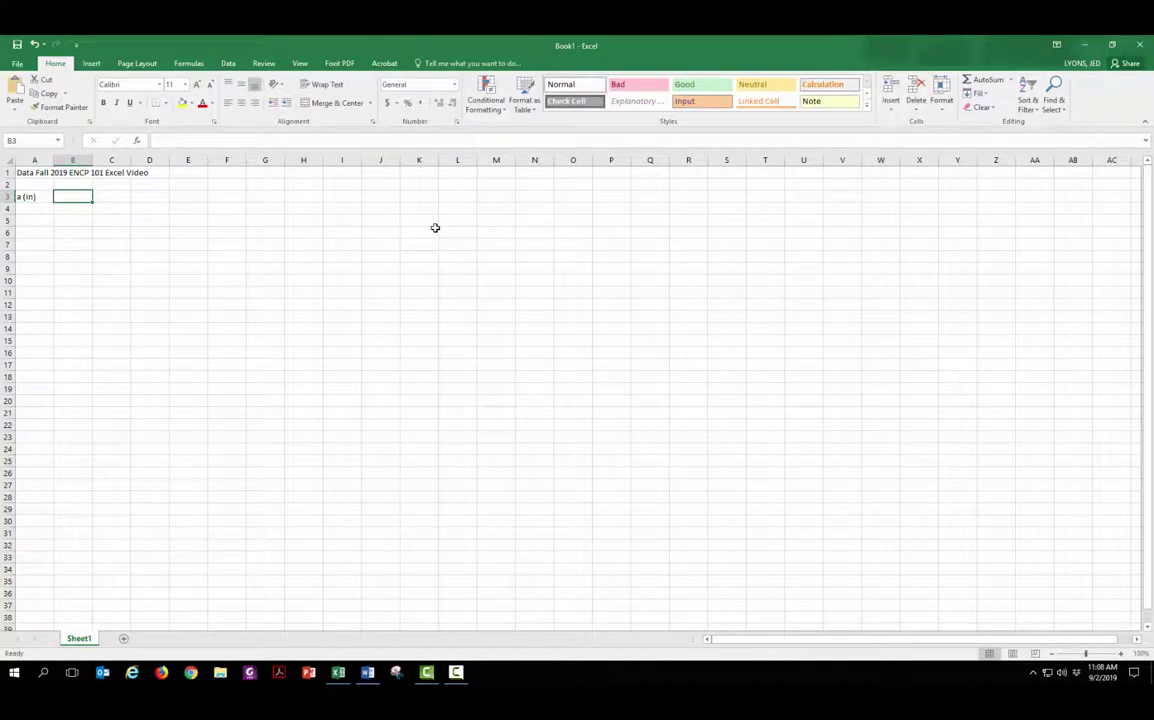
type("R1")
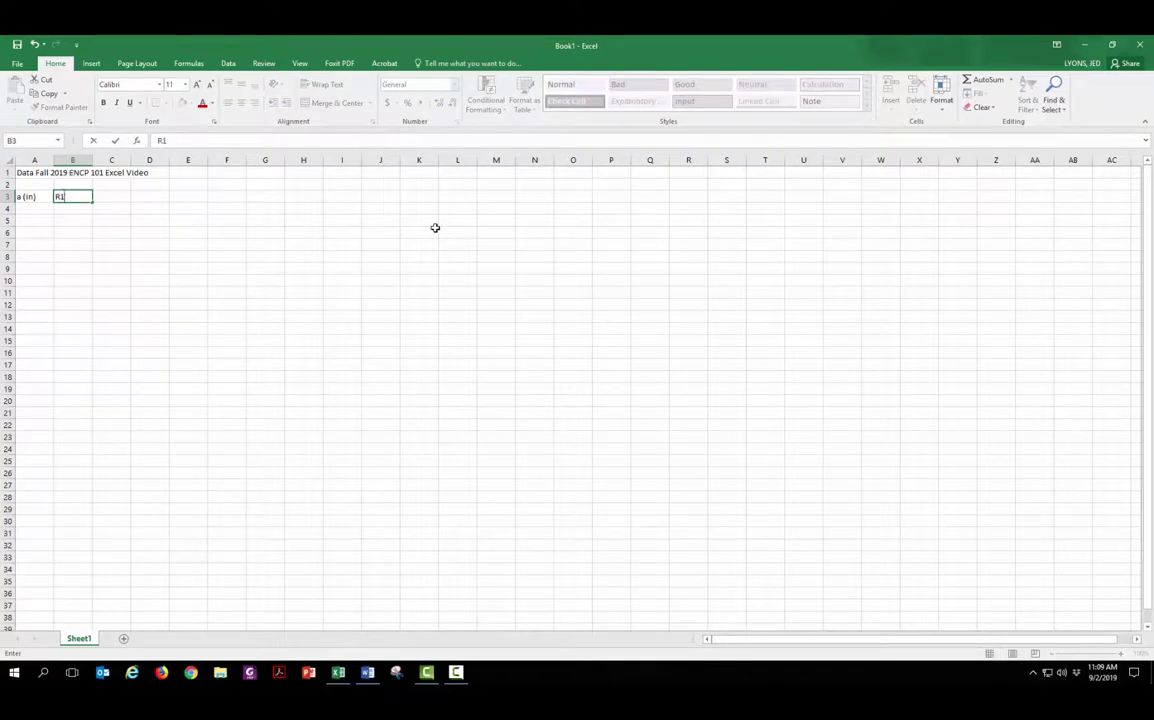
type(" (lb)")
key("Tab")
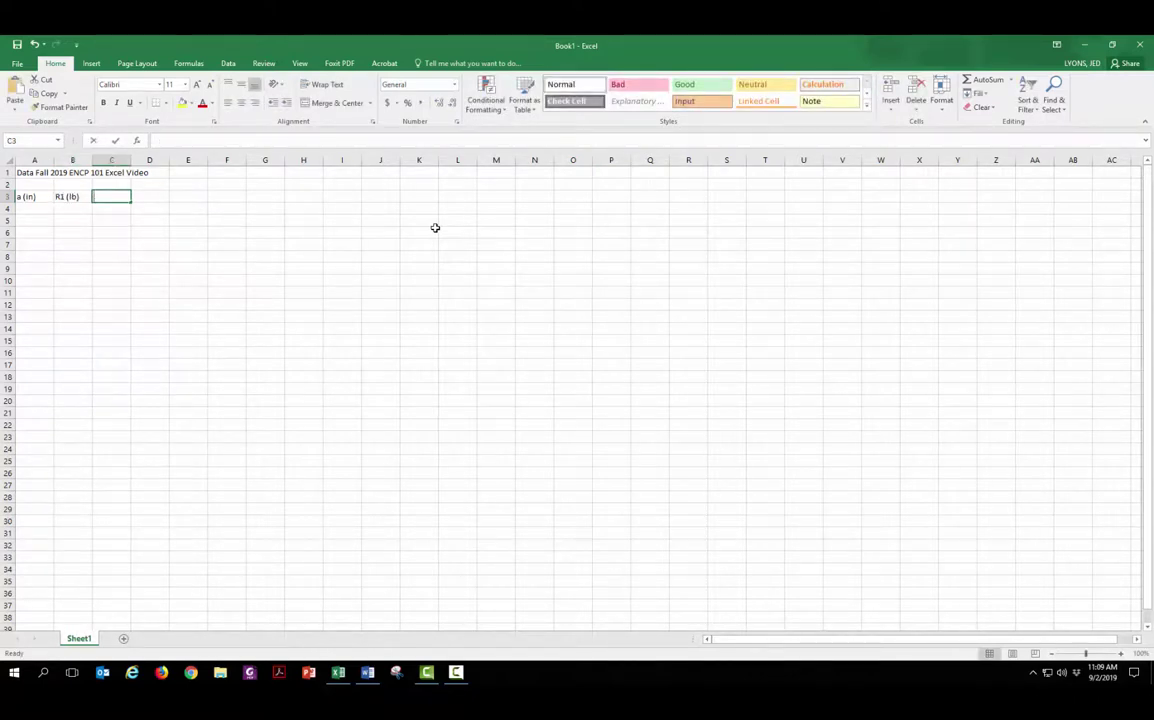
type("R2 (")
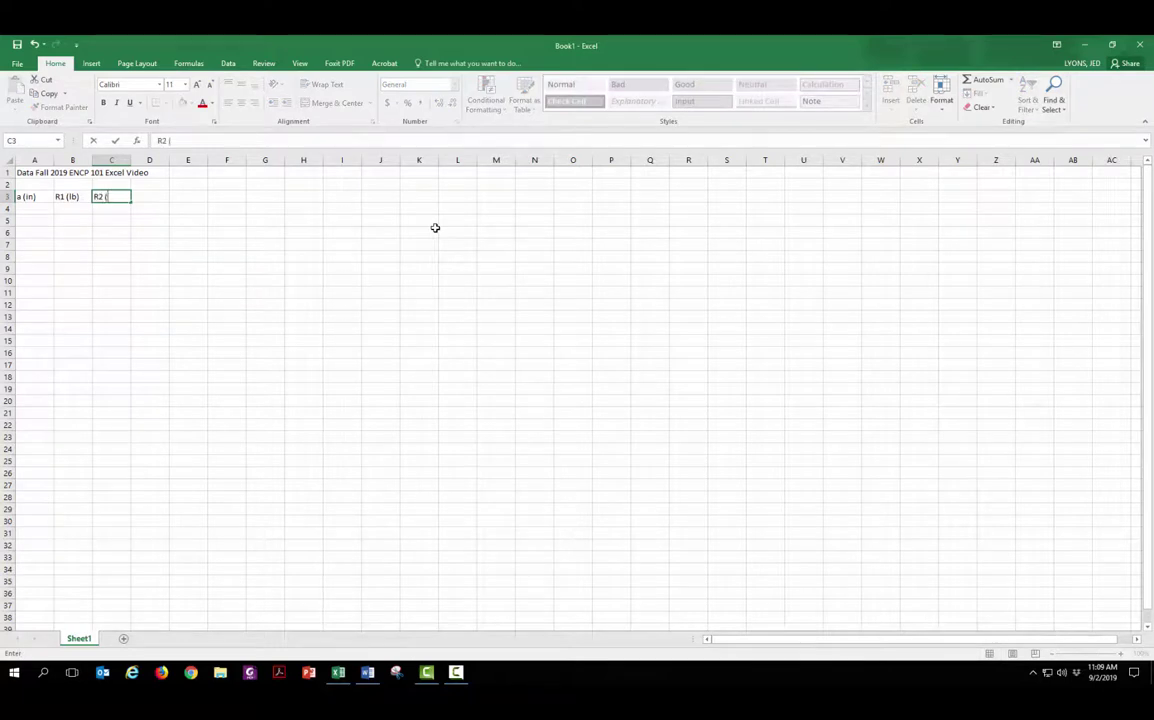
type("lb)")
key("Return")
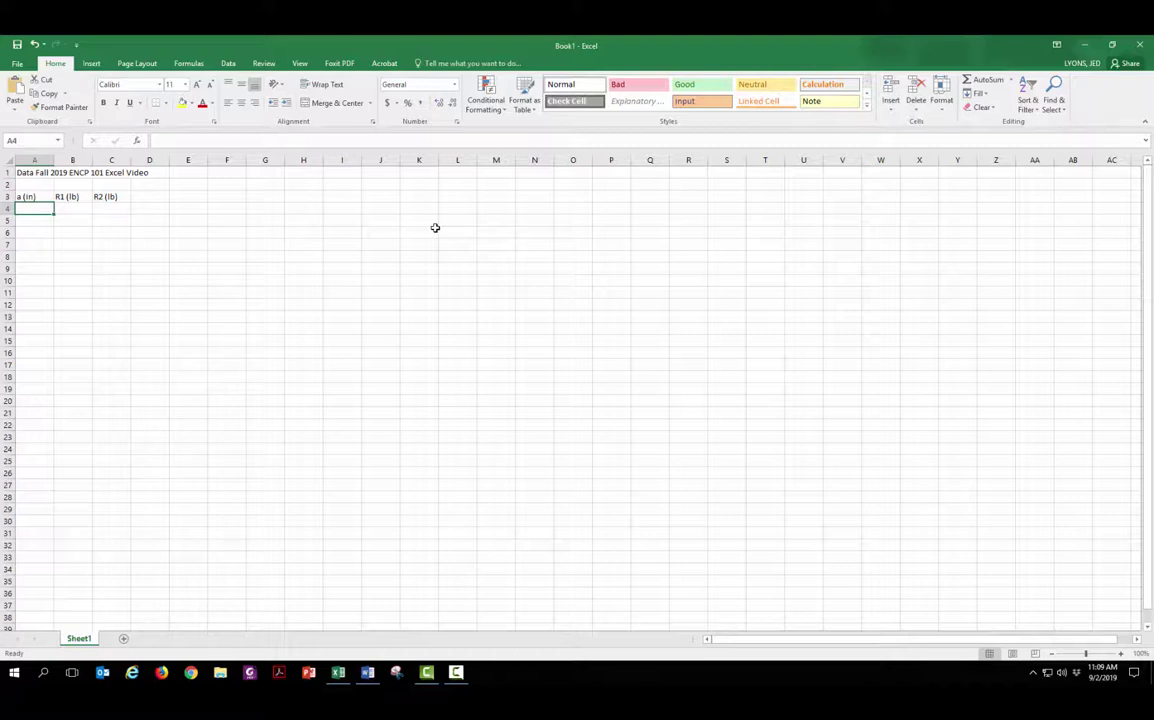
- Enter a values 0, 2, 4, 5, 6, 10 with their R1 and R2 readings in columns A–C
type("0 2 4 5 6 10")
key("Right")
type("196")
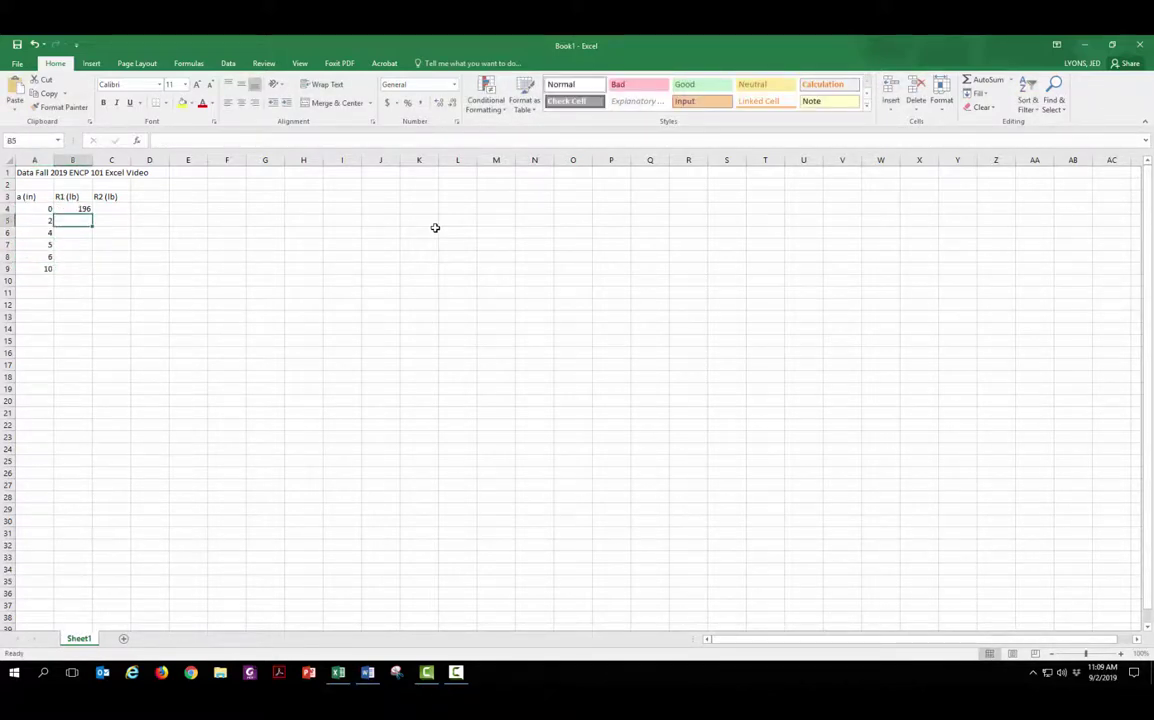
type(" 165 118 81 42 2 5 41")
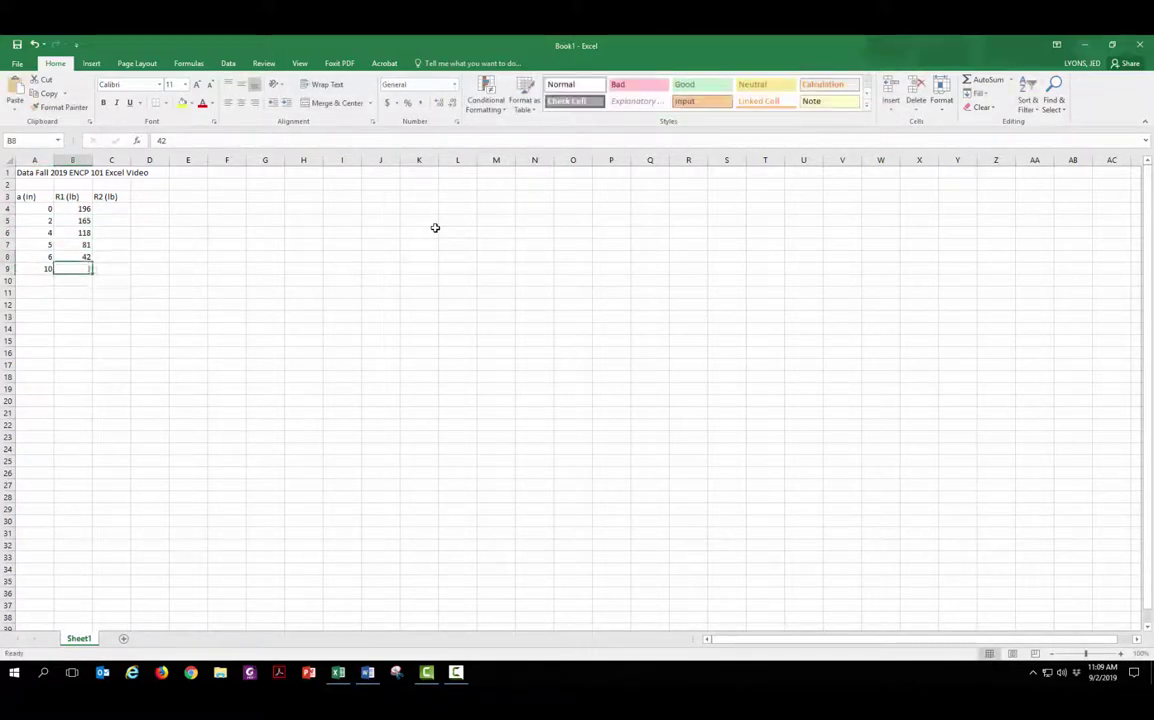
type(" 72 124 159 200")
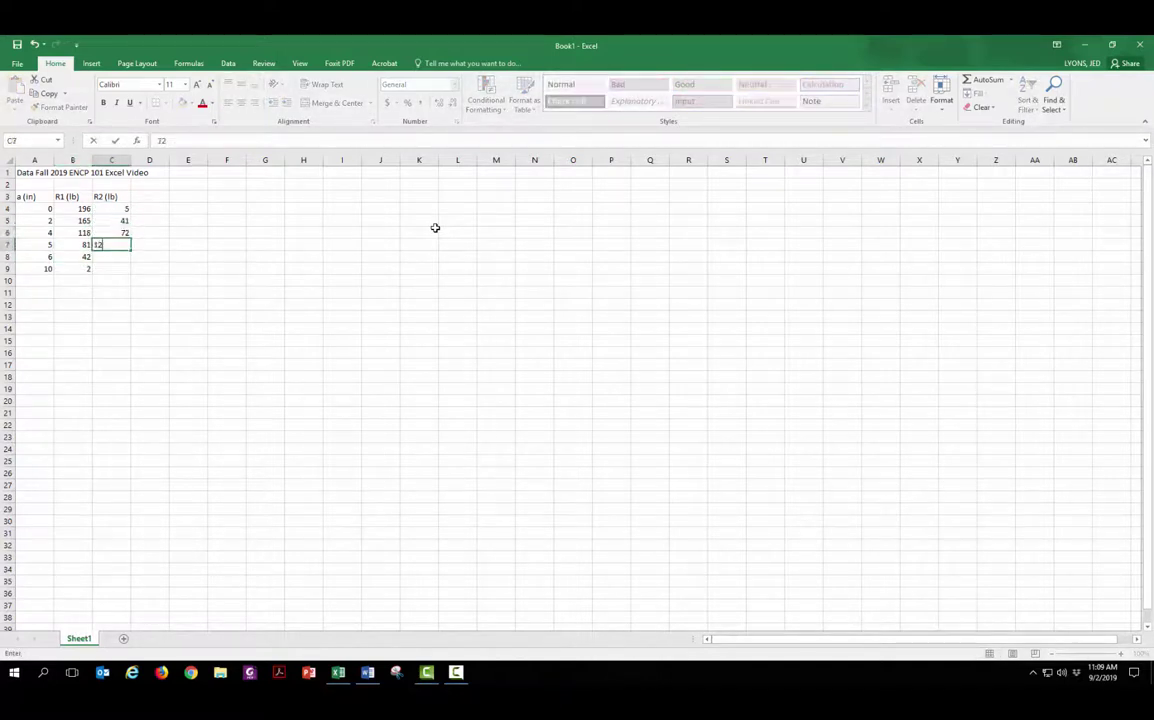
key("Return")
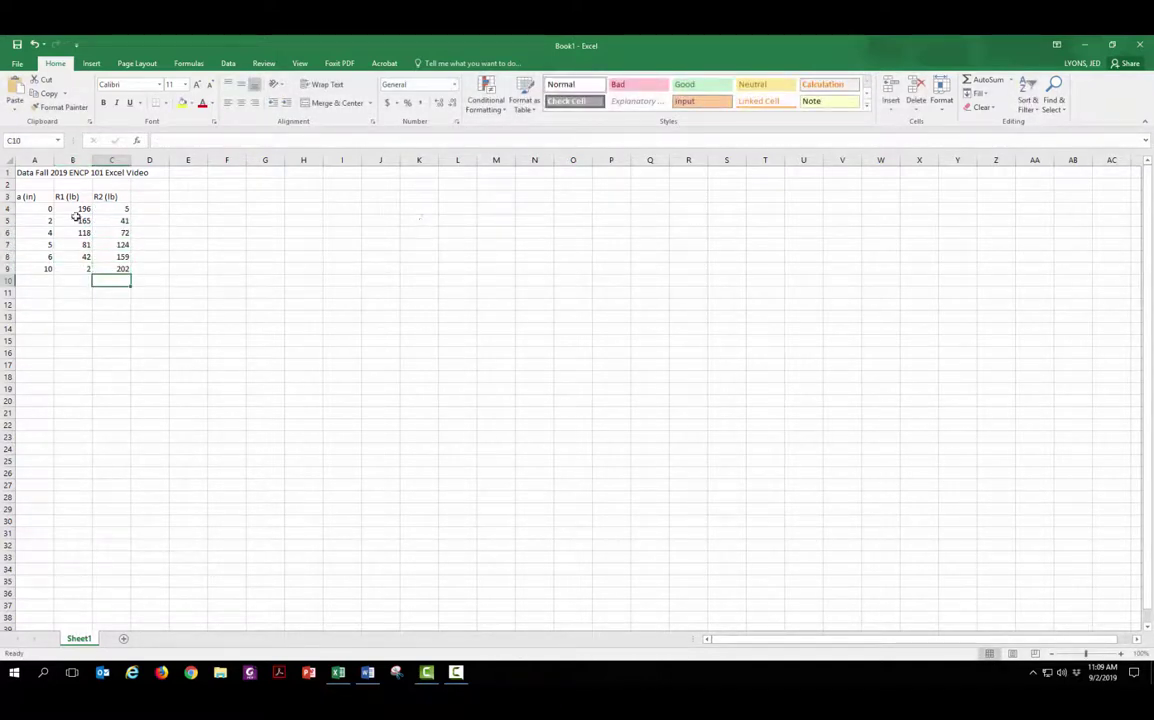
- Correct cell C6 to 82, then select the data table A3:C9
left_click(126, 232)
type("80")
key("ctrl+Return")
type("82")
key("ctrl+Return")
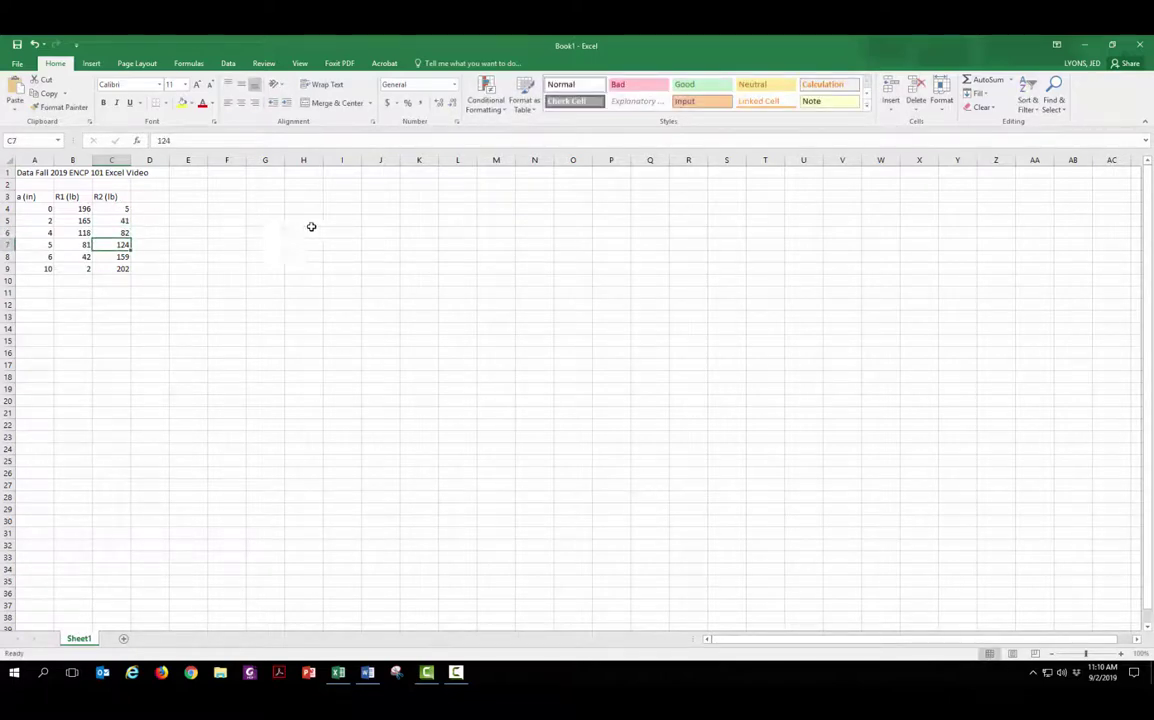
left_click(281, 372)
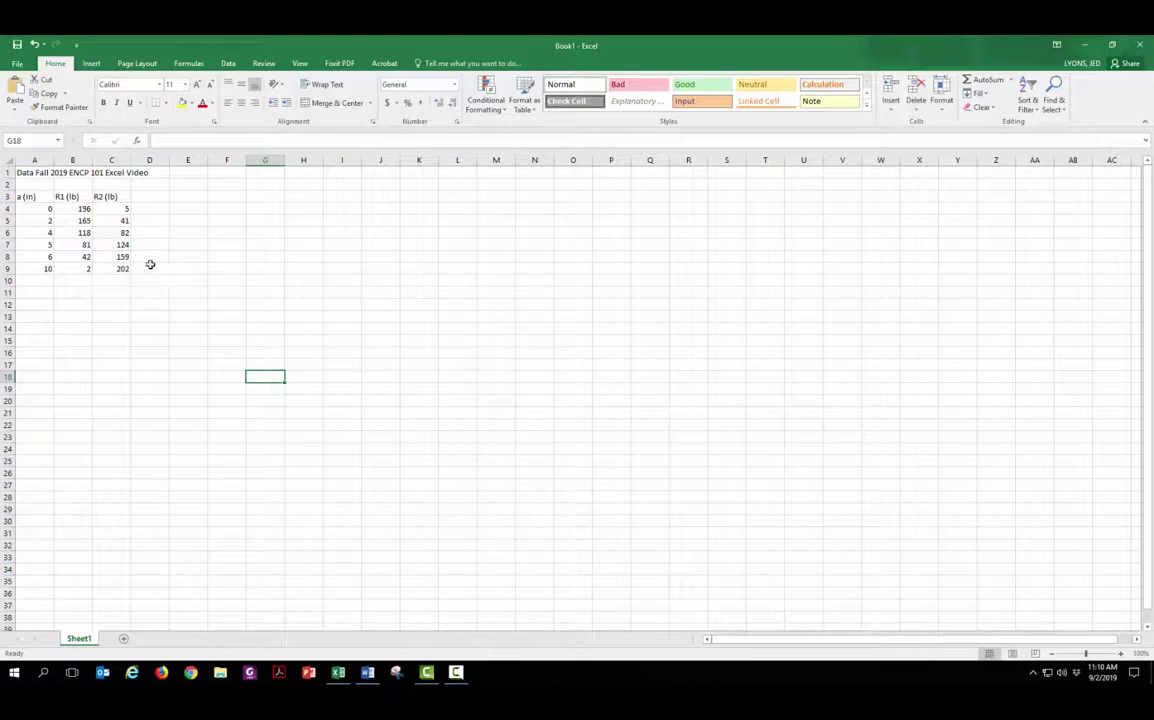
left_click_drag(21, 194, 124, 268)
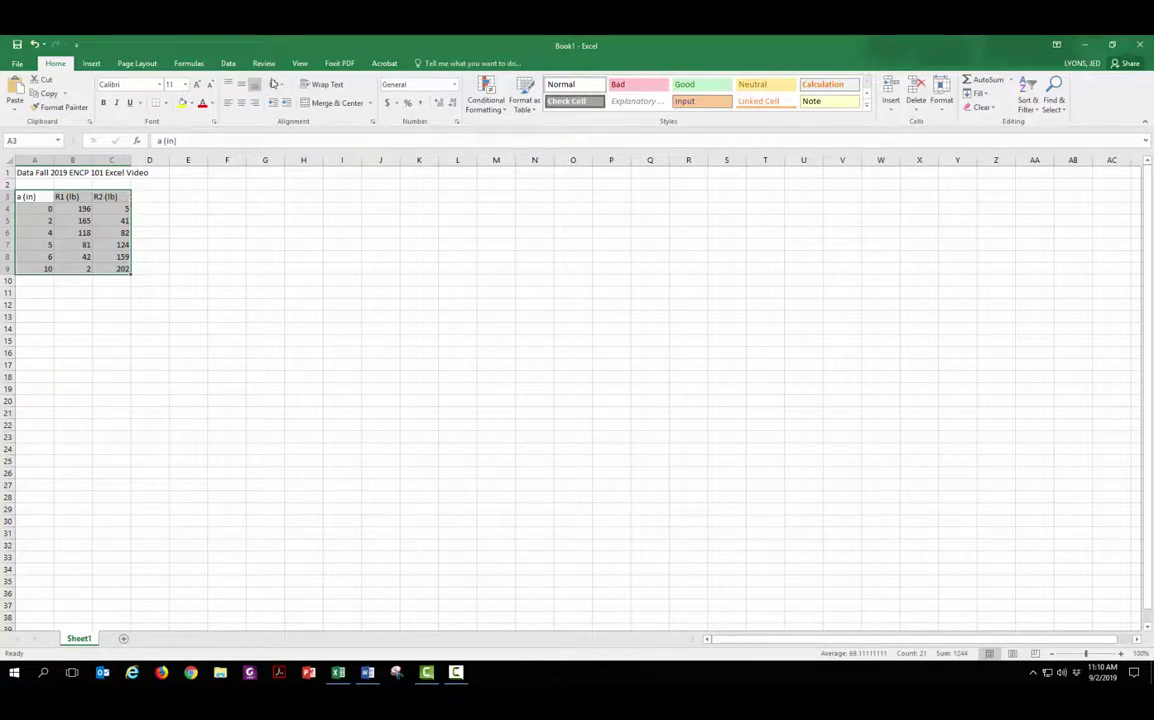
- Insert a markers-only Scatter chart from the selected a, R1 and R2 data
left_click(92, 63)
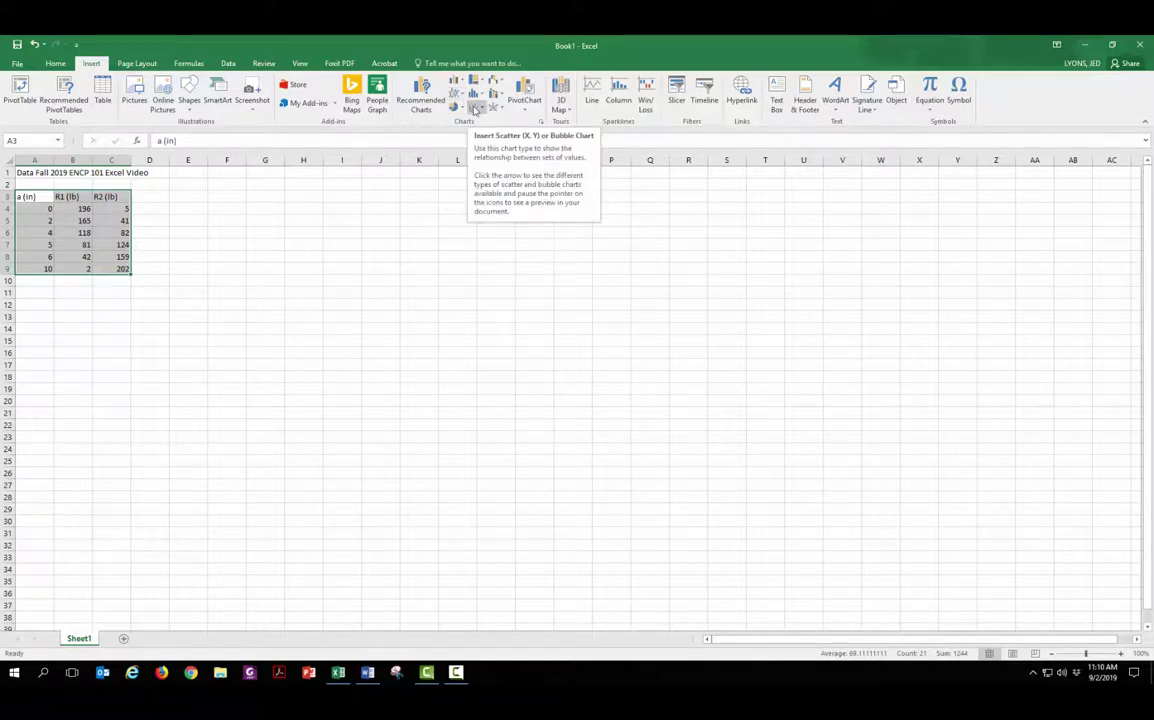
left_click(476, 109)
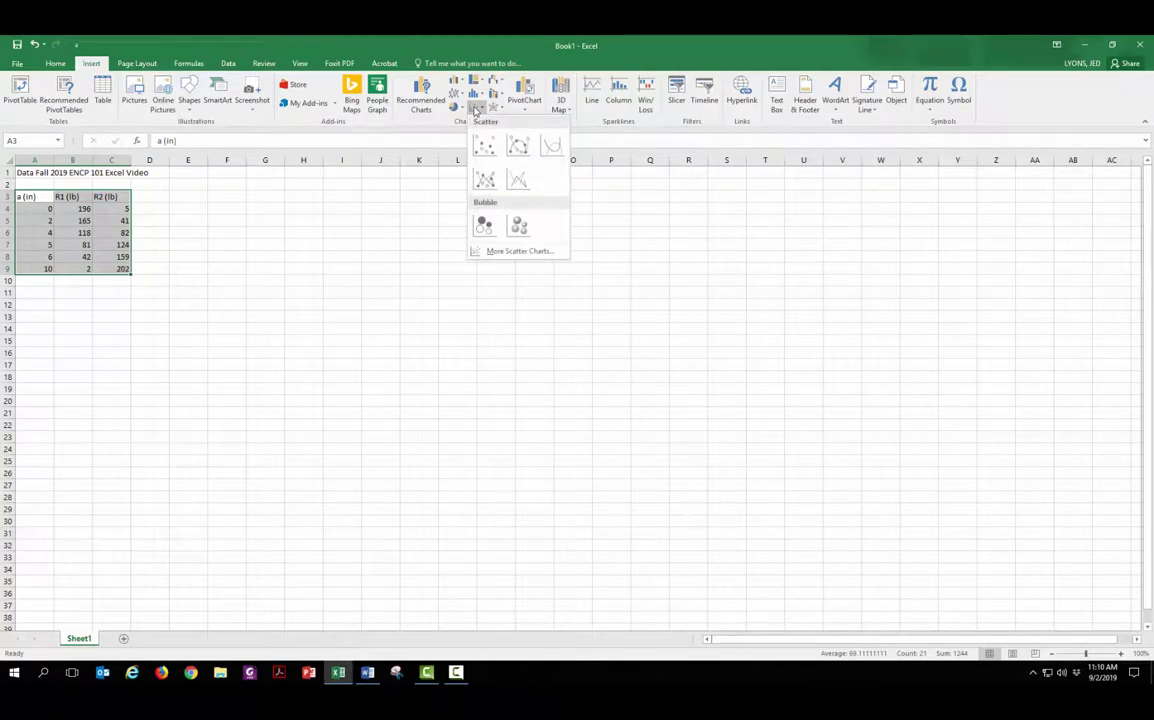
left_click(485, 148)
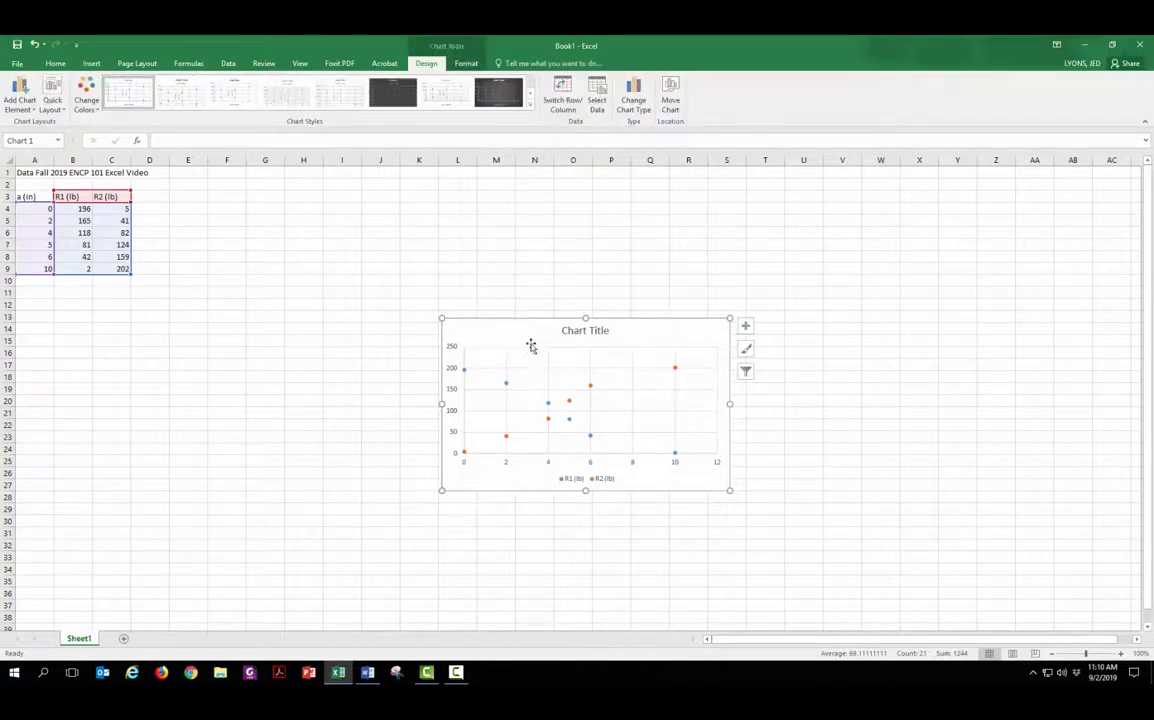
- Move the chart beside the data and apply Quick Layout 1 for axis titles and a right legend
left_click_drag(533, 330, 372, 216)
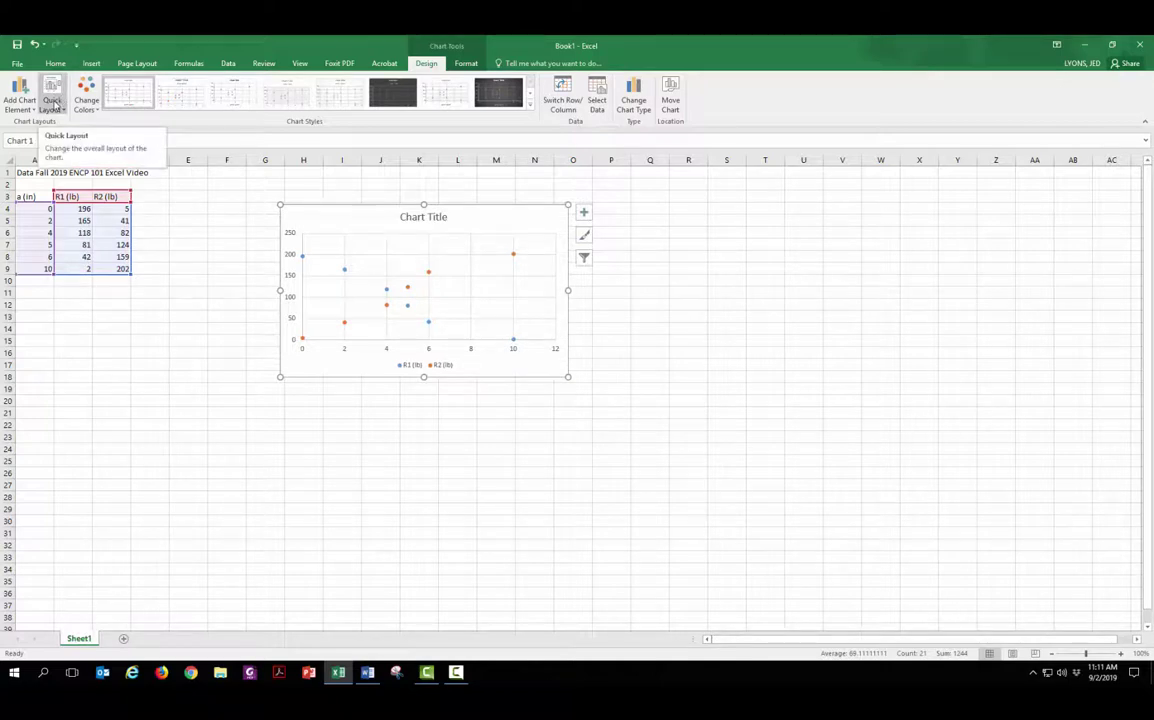
left_click(52, 100)
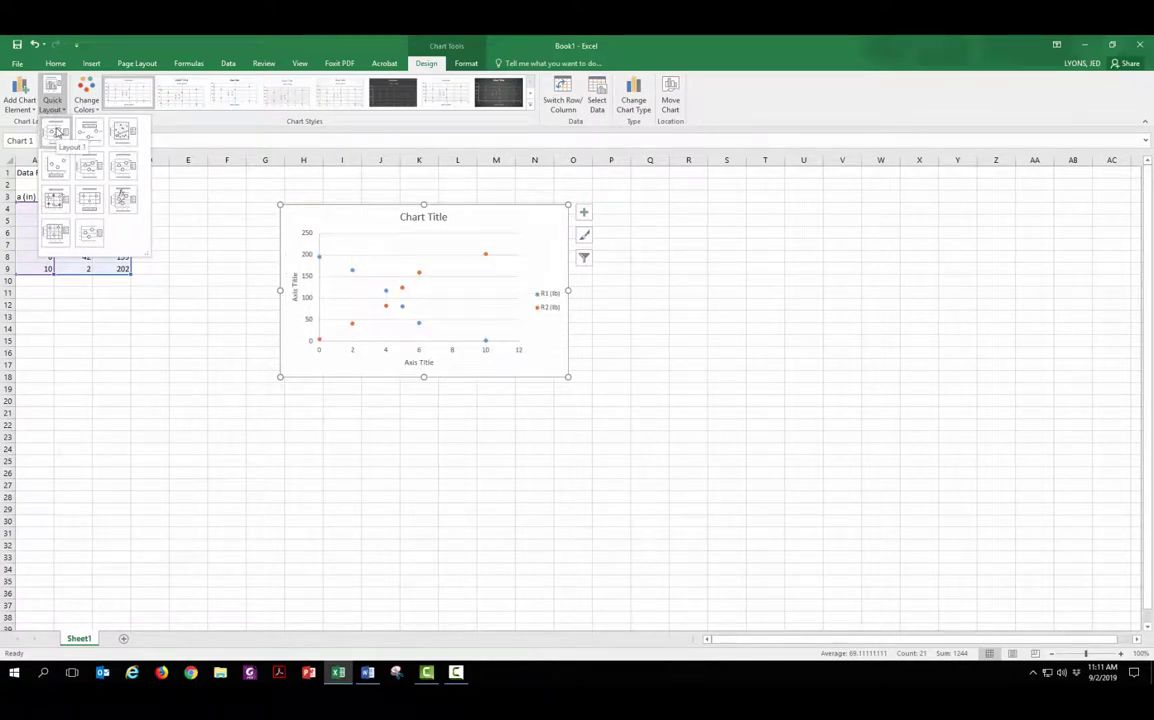
left_click(57, 132)
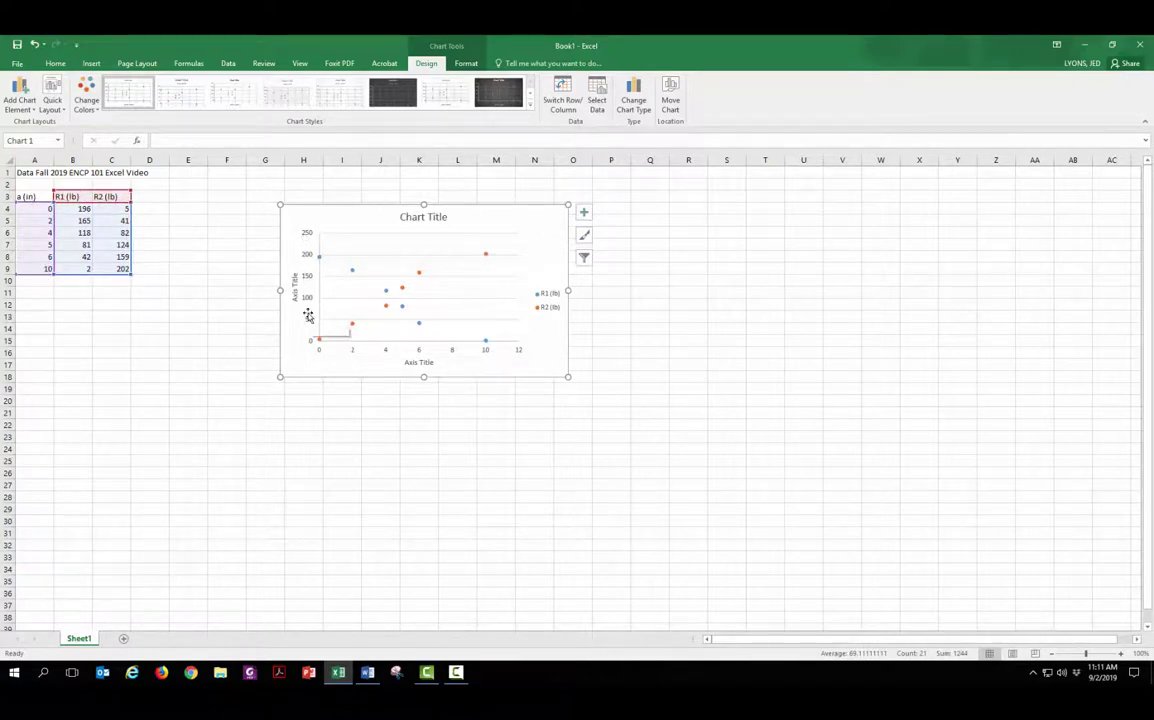
- Delete the chart title and title the axes 'Reaction Forces (lb)' (vertical) and 'a (in)' (horizontal)
left_click(440, 222)
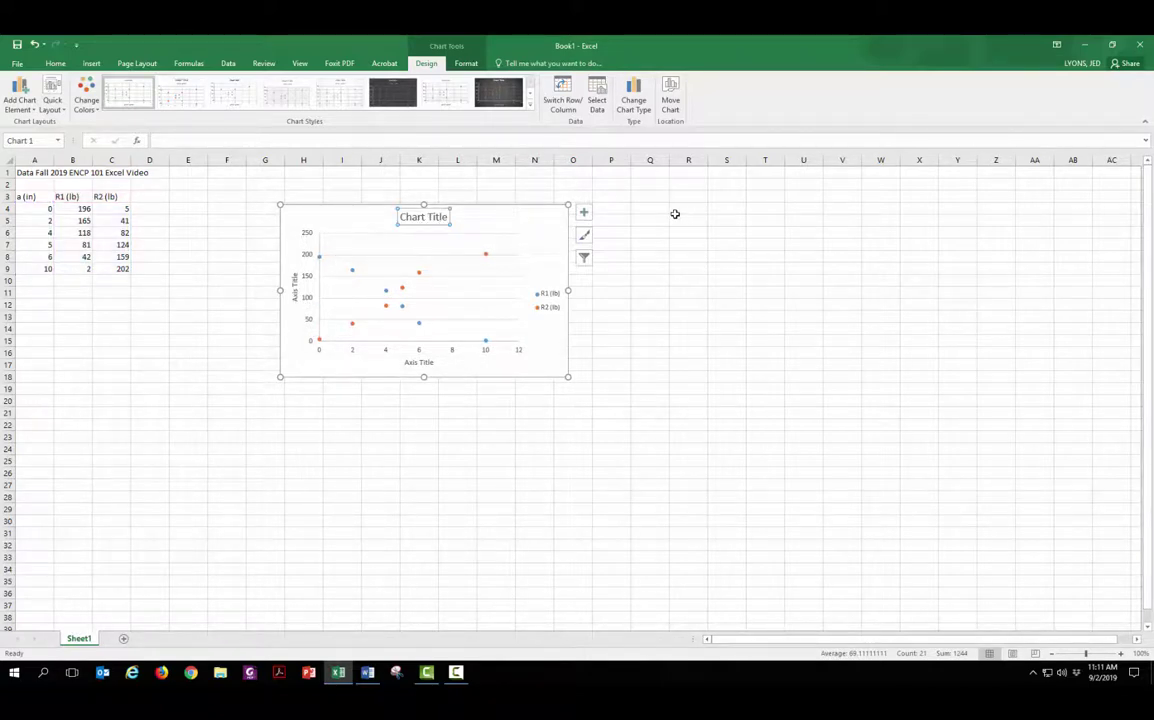
key("Delete")
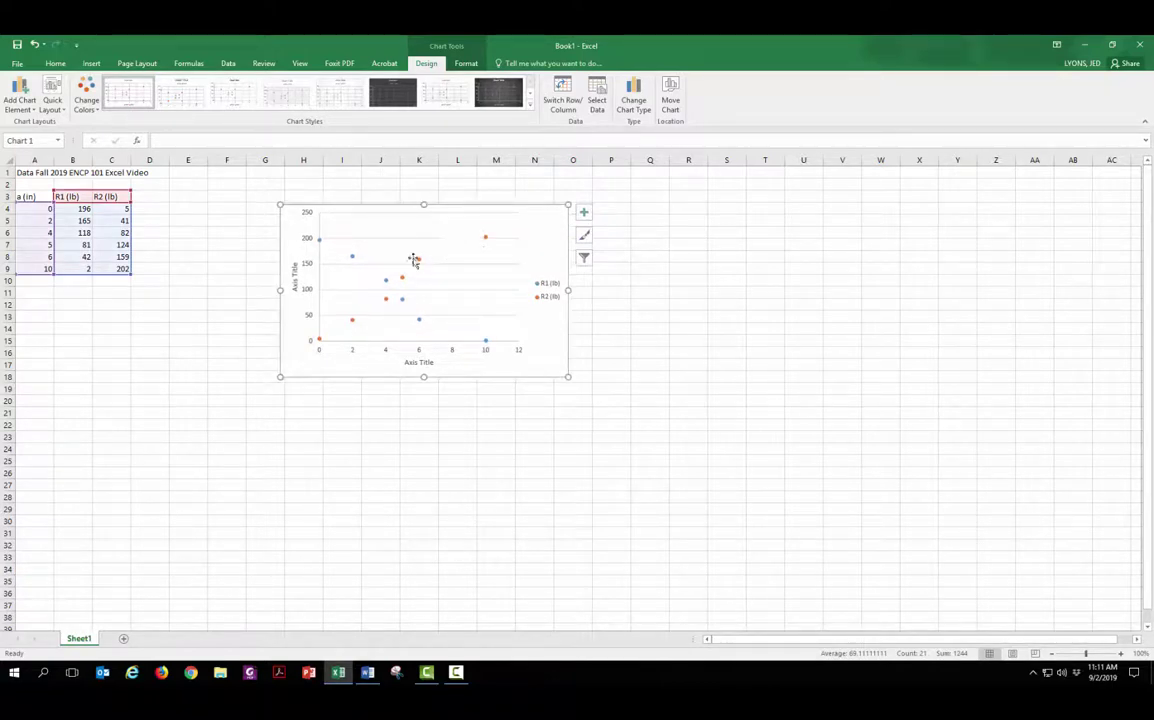
left_click(295, 276)
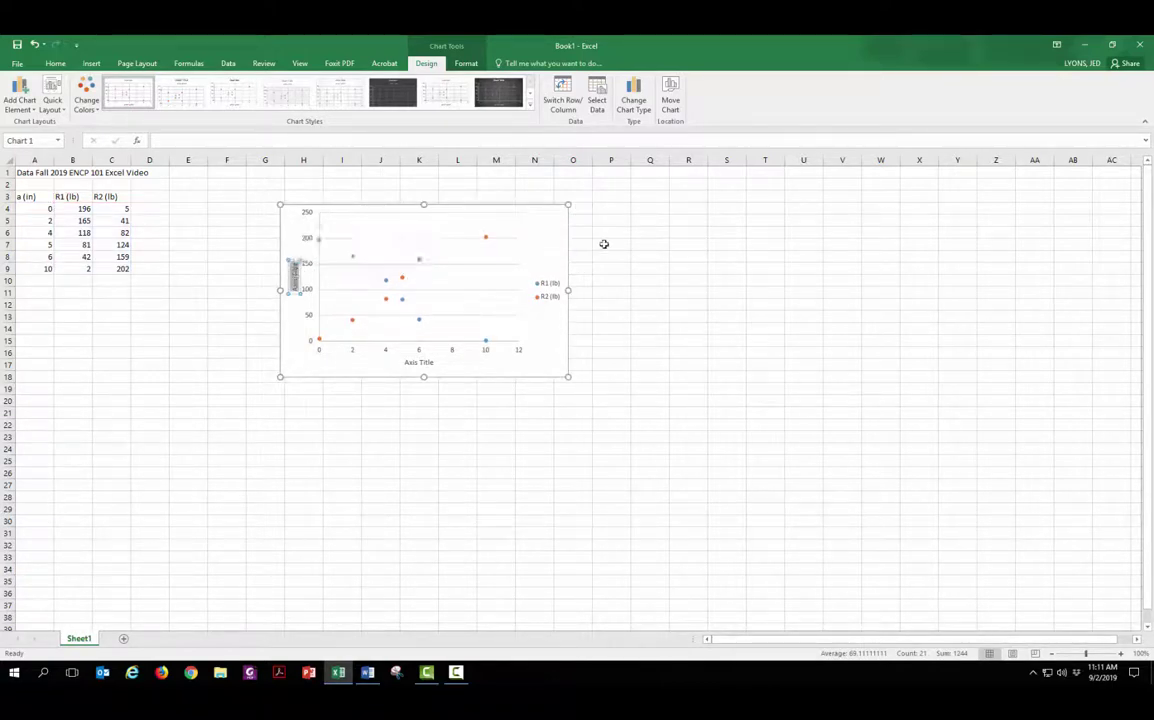
type("Reaction Forces")
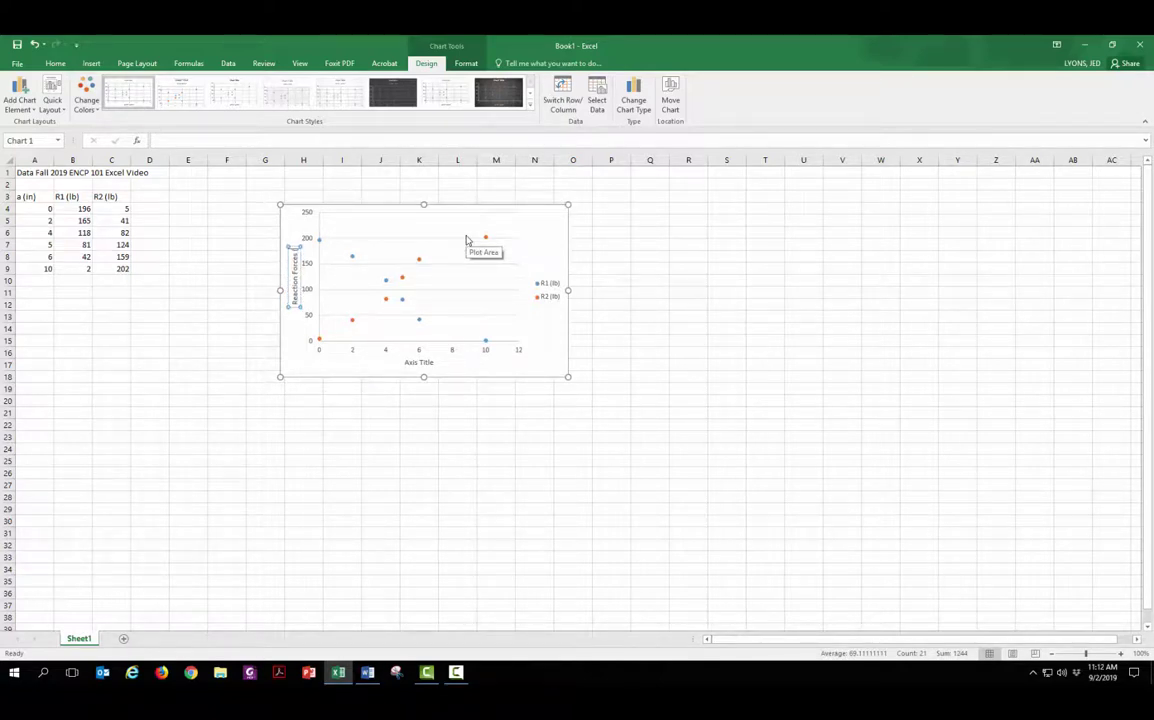
type(" (lb)")
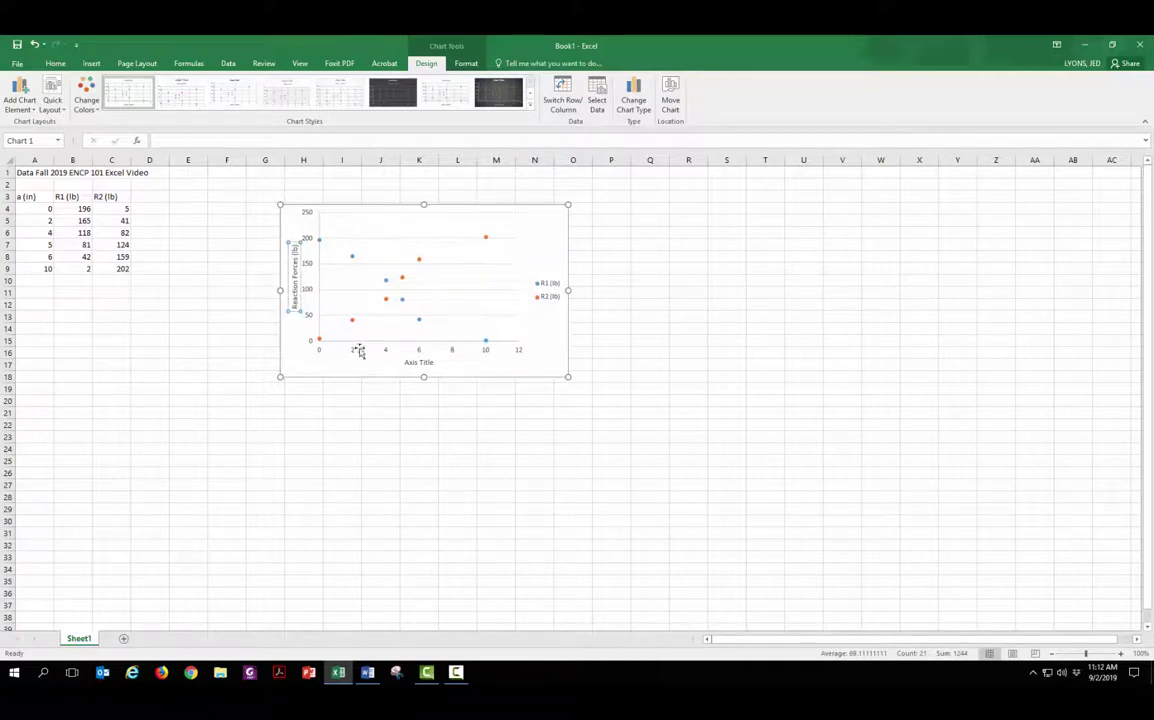
left_click(395, 370)
triple_click(419, 363)
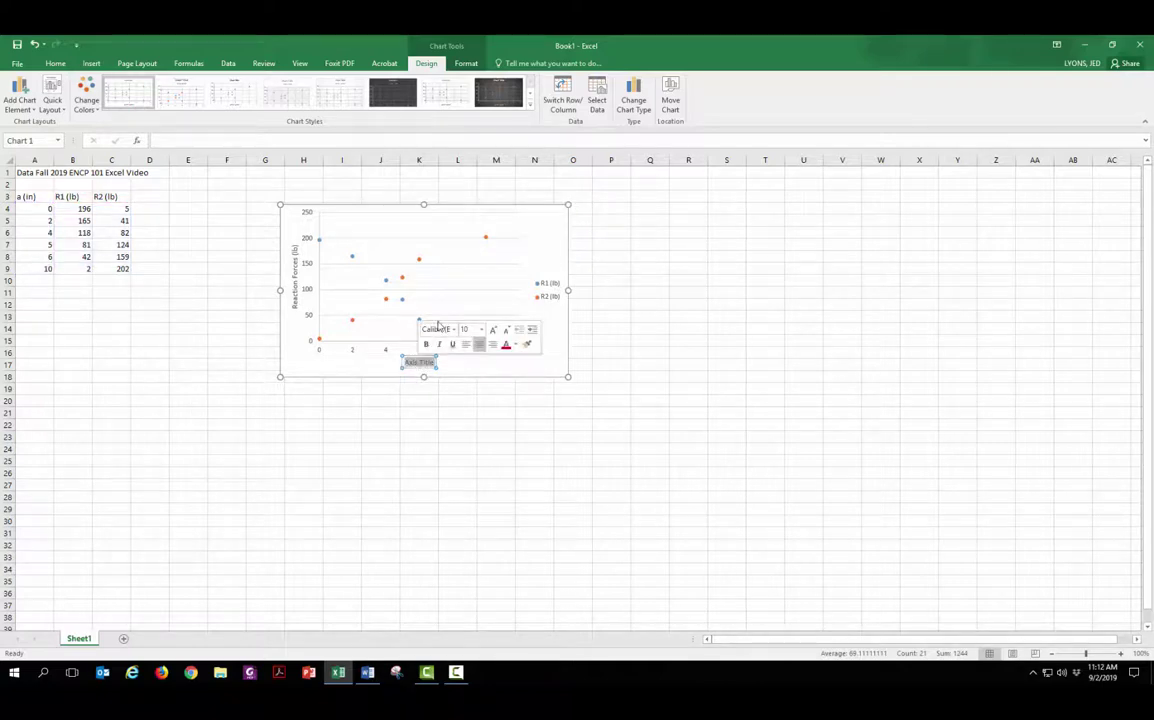
key("BackSpace")
type("a (in)")
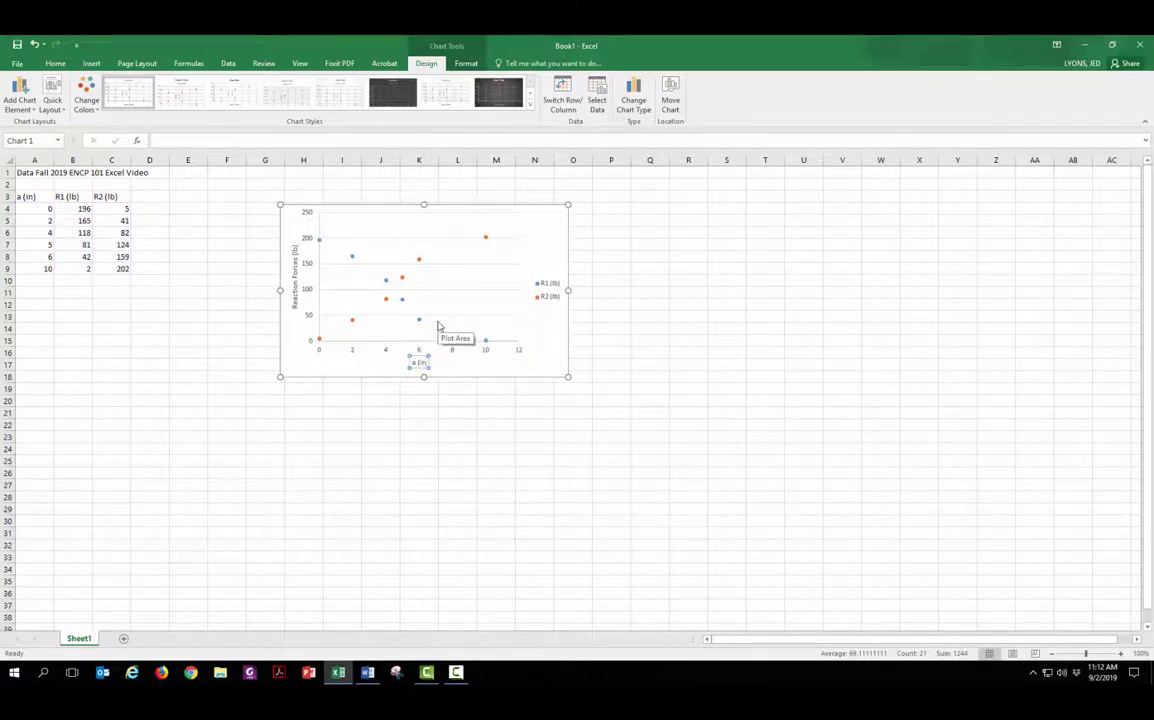
left_click(289, 216)
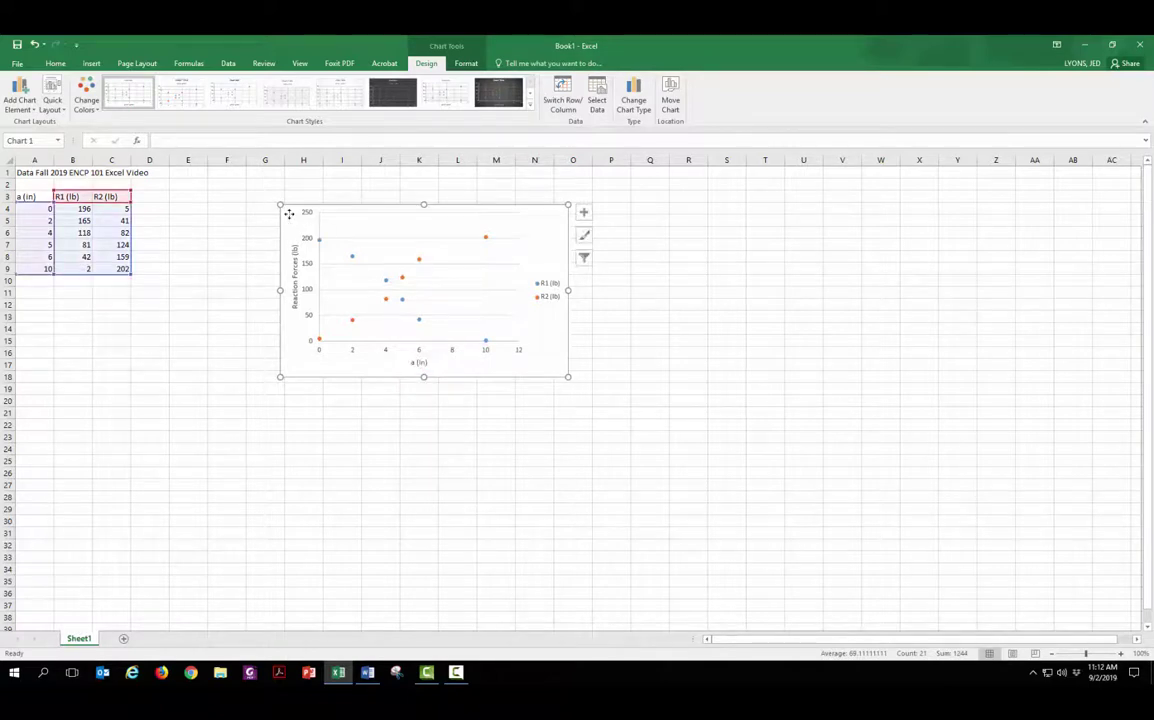
- Resize the chart by dragging its corner handle
right_click(289, 215)
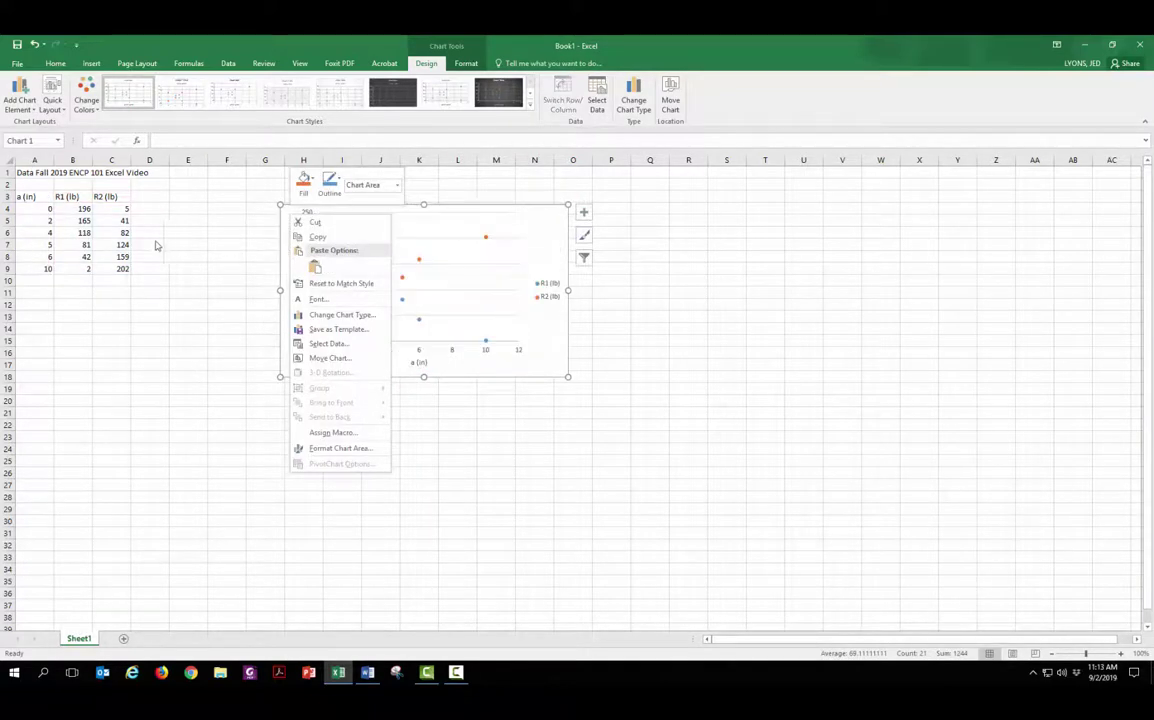
key("Escape")
left_click_drag(280, 377, 207, 446)
left_click_drag(278, 440, 272, 386)
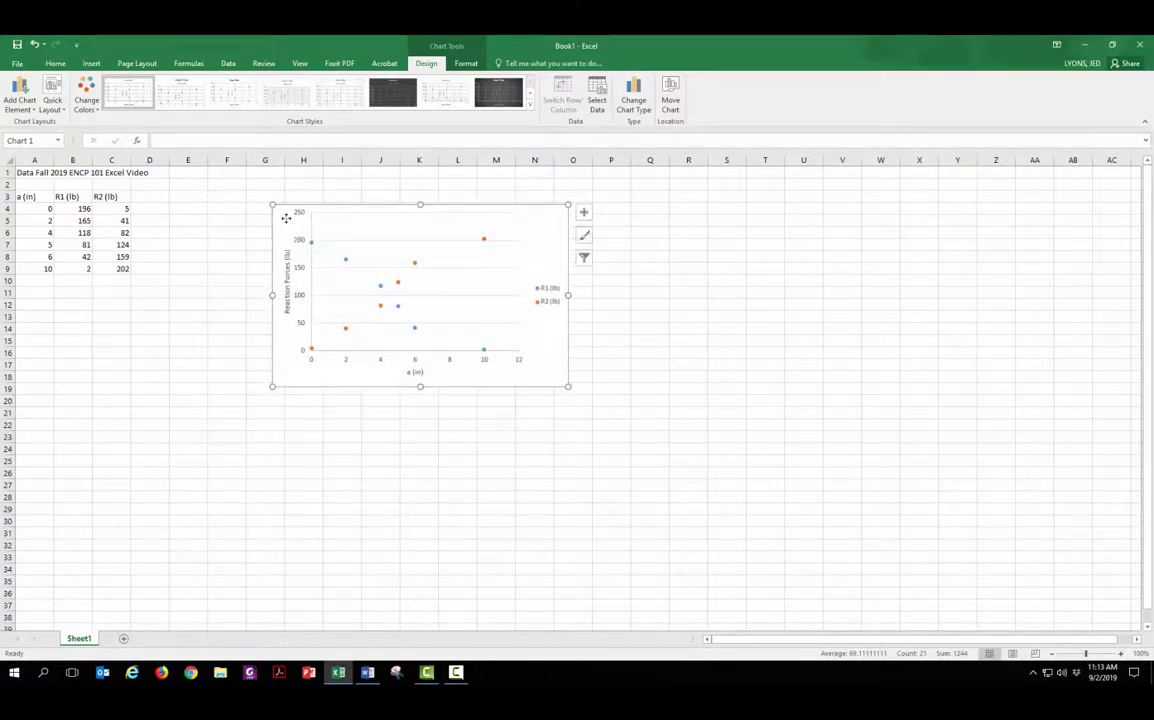
- Move the chart onto a new chart sheet named Chart1
right_click(286, 219)
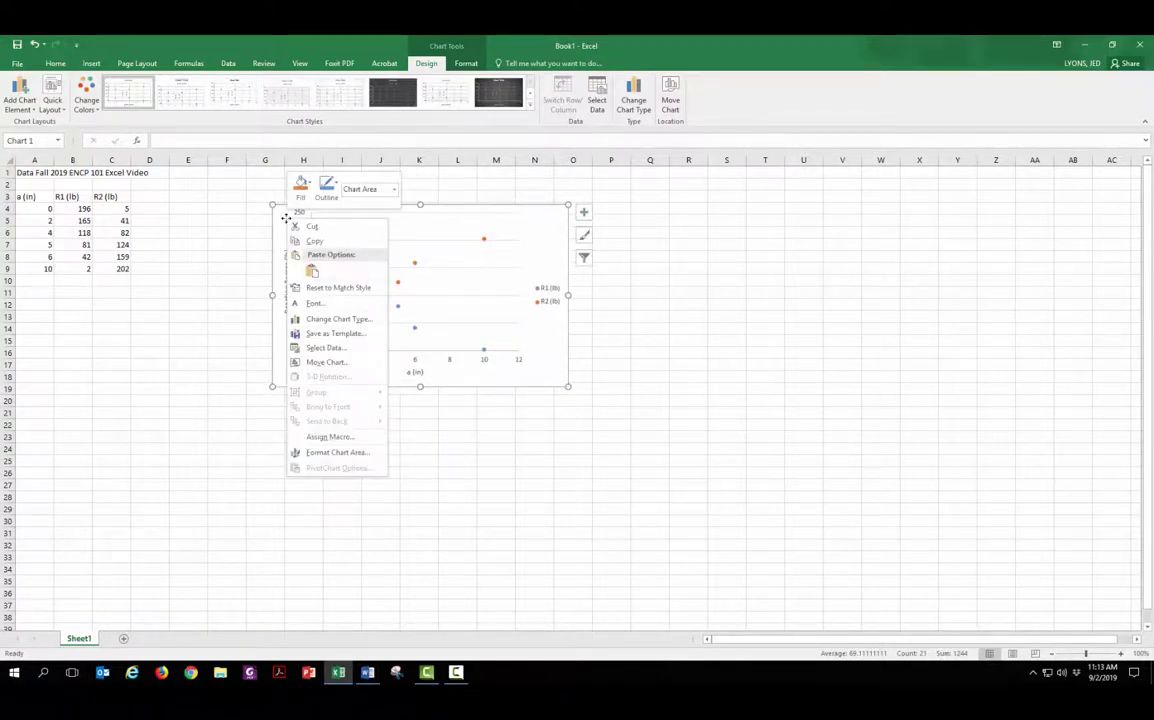
left_click(327, 362)
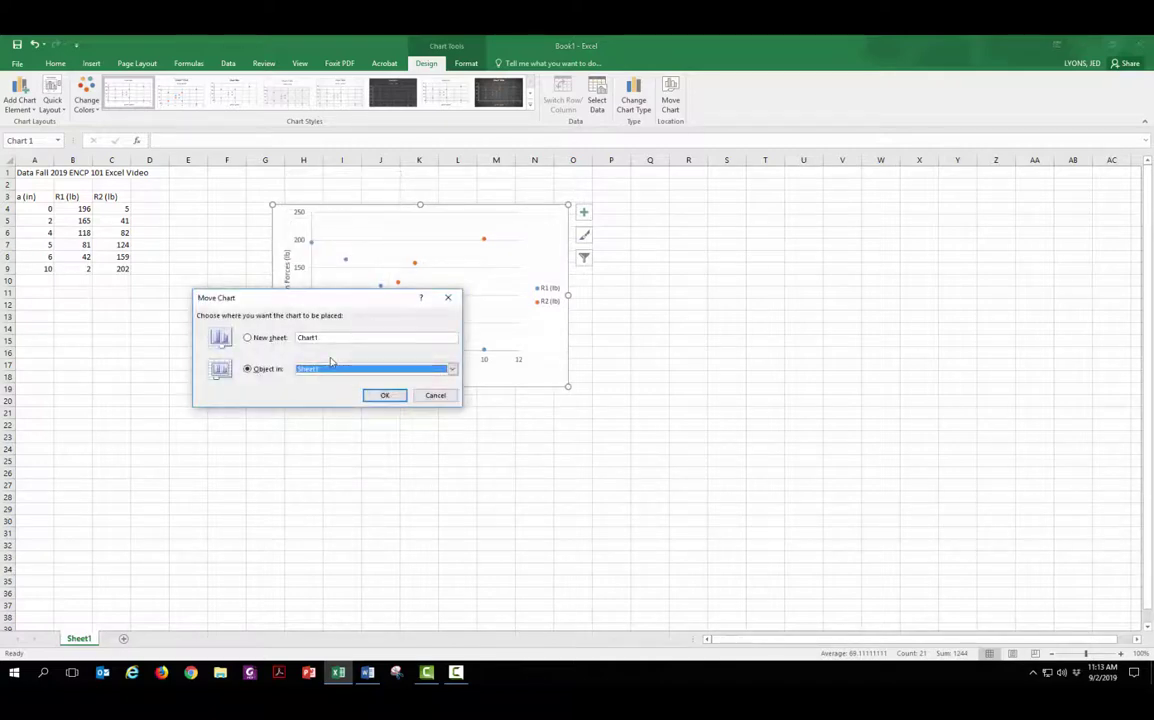
left_click(249, 340)
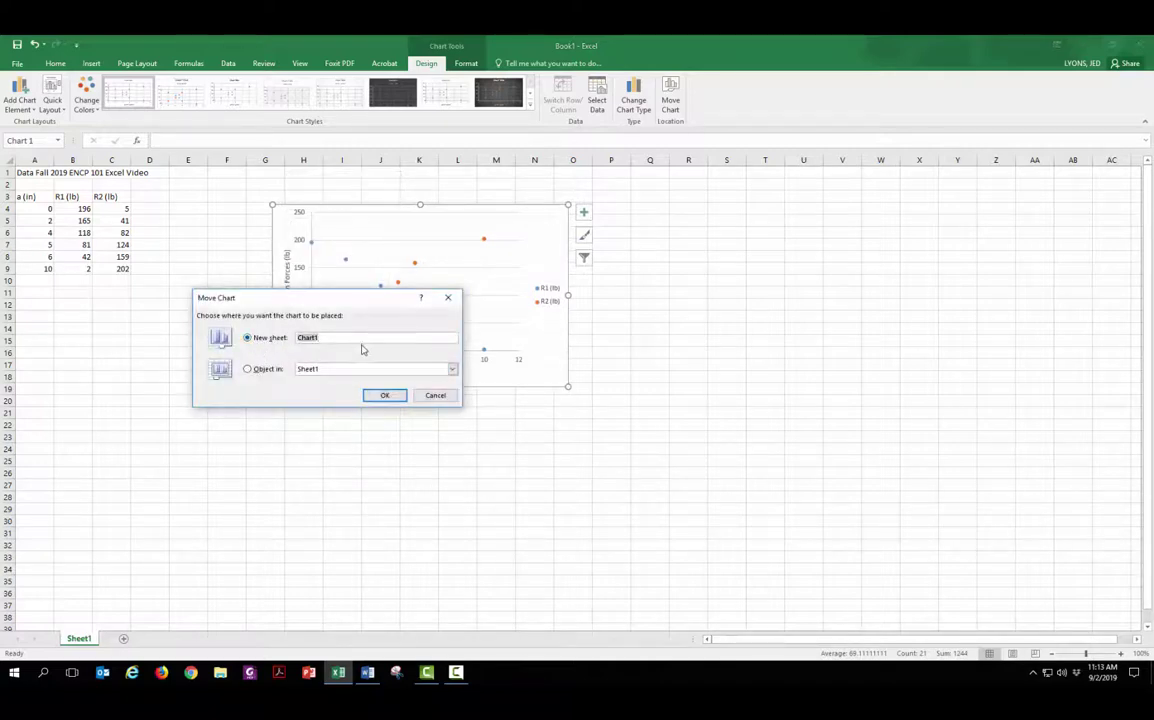
left_click(382, 394)
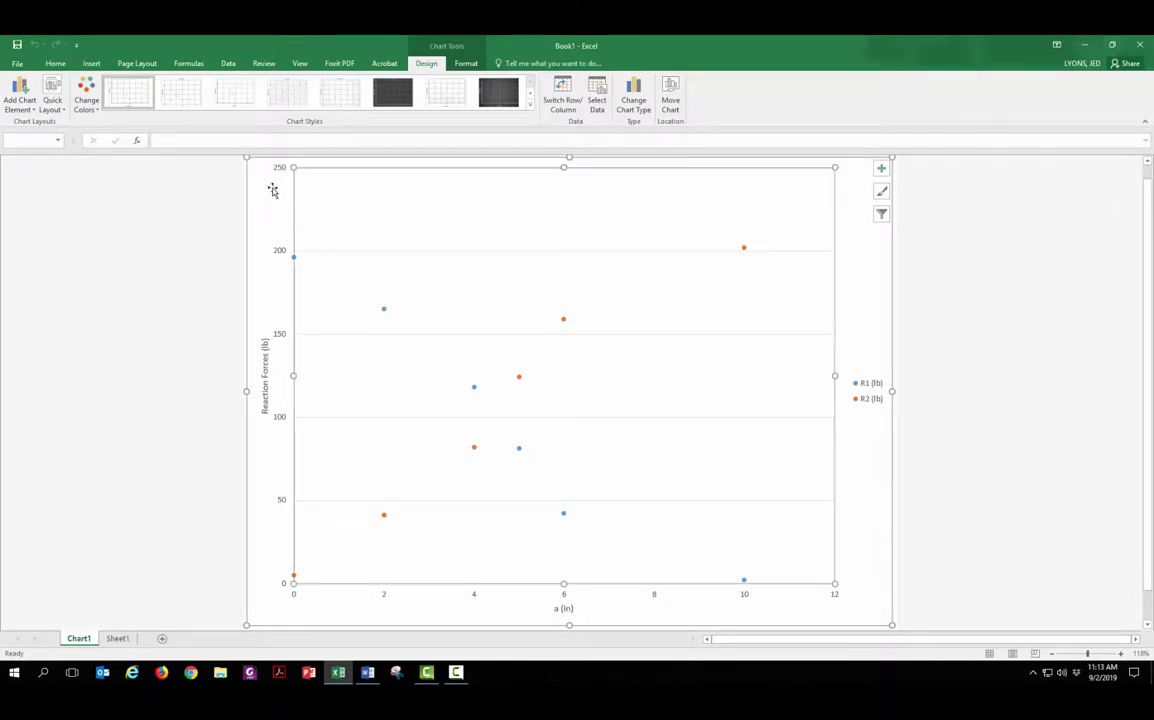
- Set all chart text, including axis numbers, titles and legend, to font size 20
key("Escape")
left_click(269, 185)
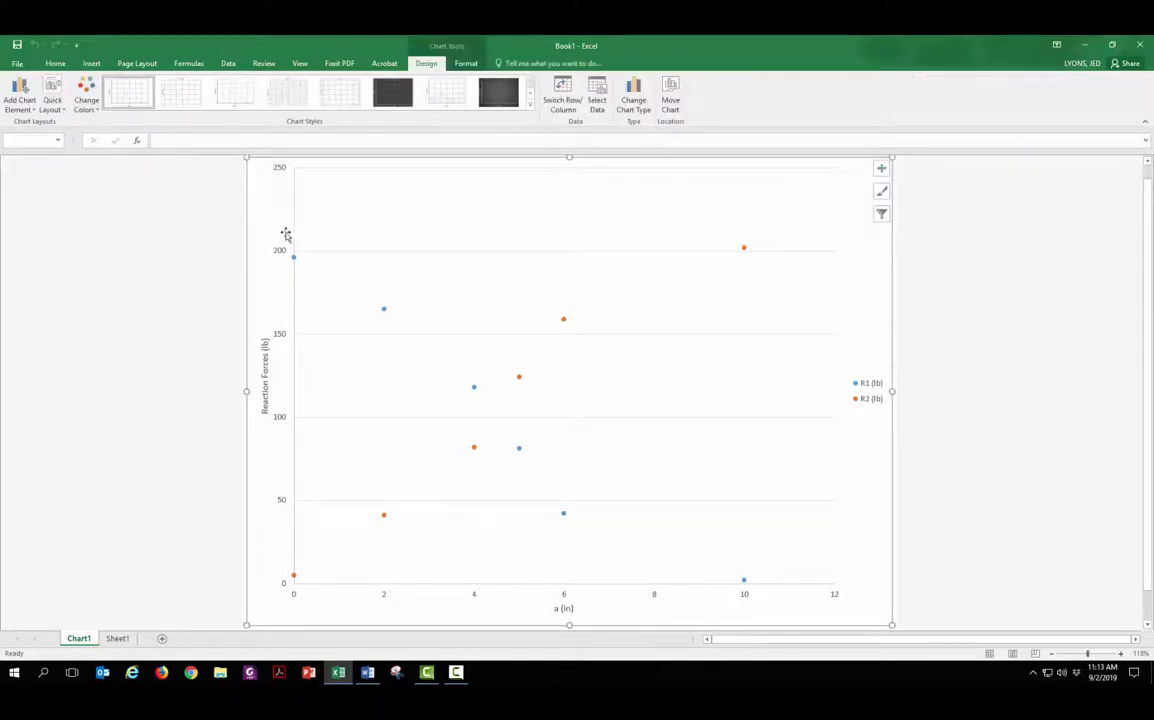
left_click(55, 63)
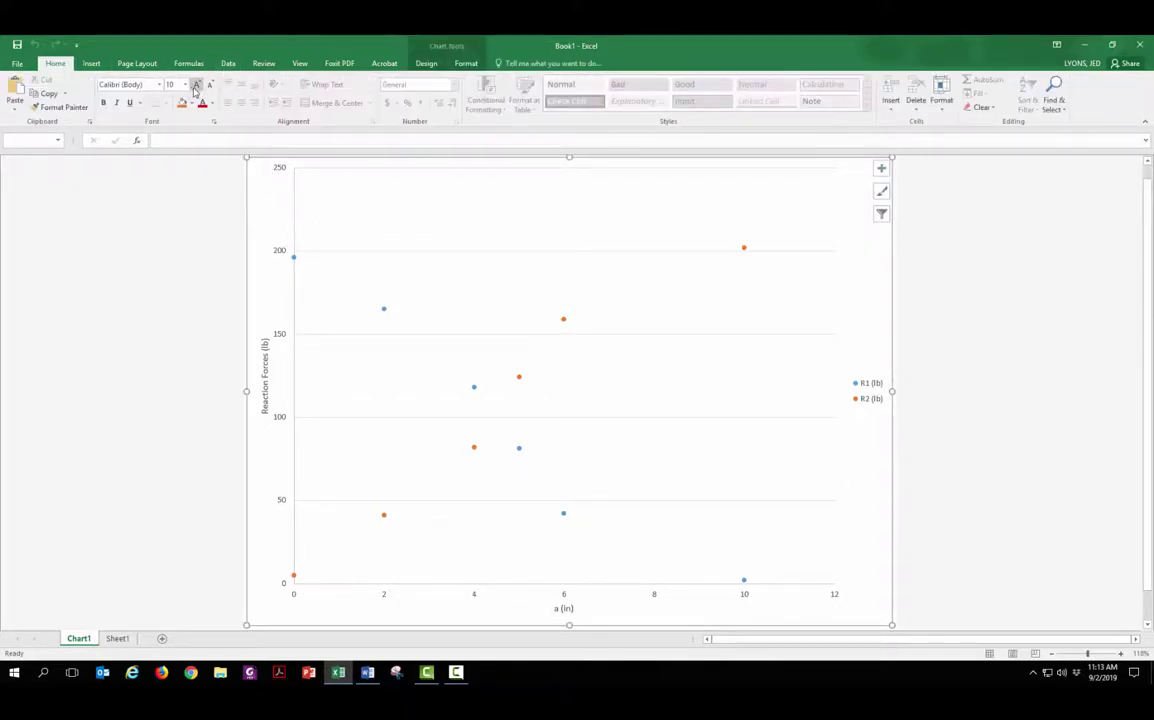
left_click(185, 84)
left_click(175, 201)
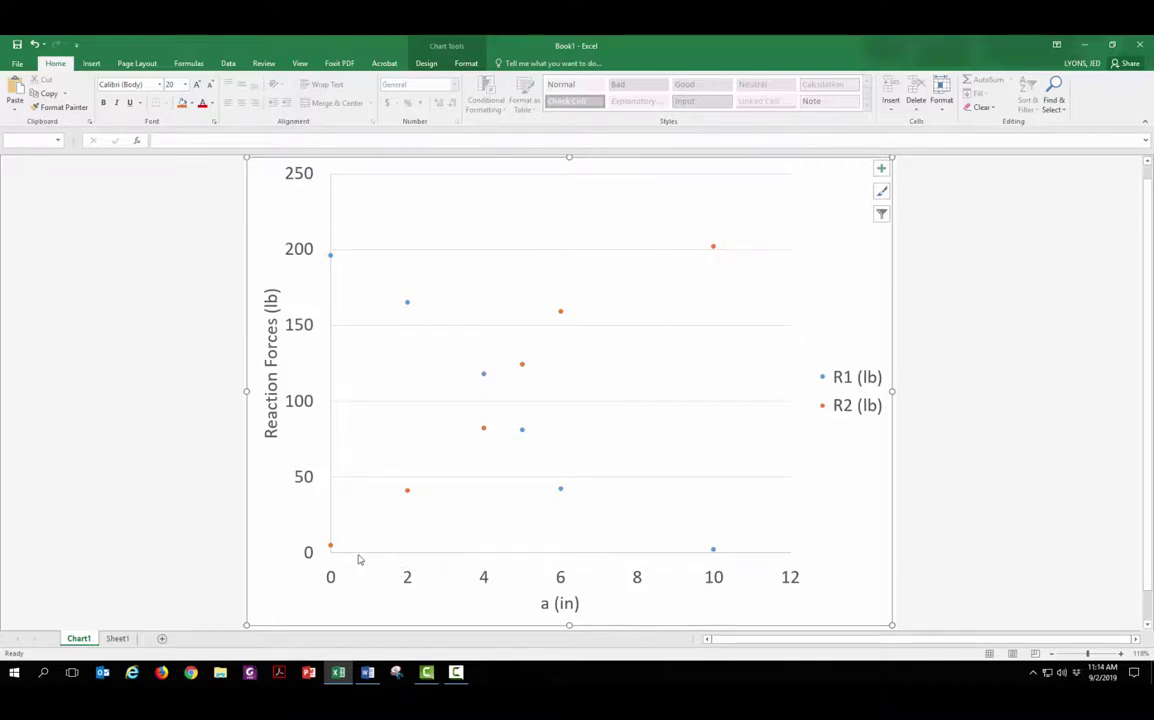
- Set the horizontal axis maximum bound to 10
left_click(550, 558)
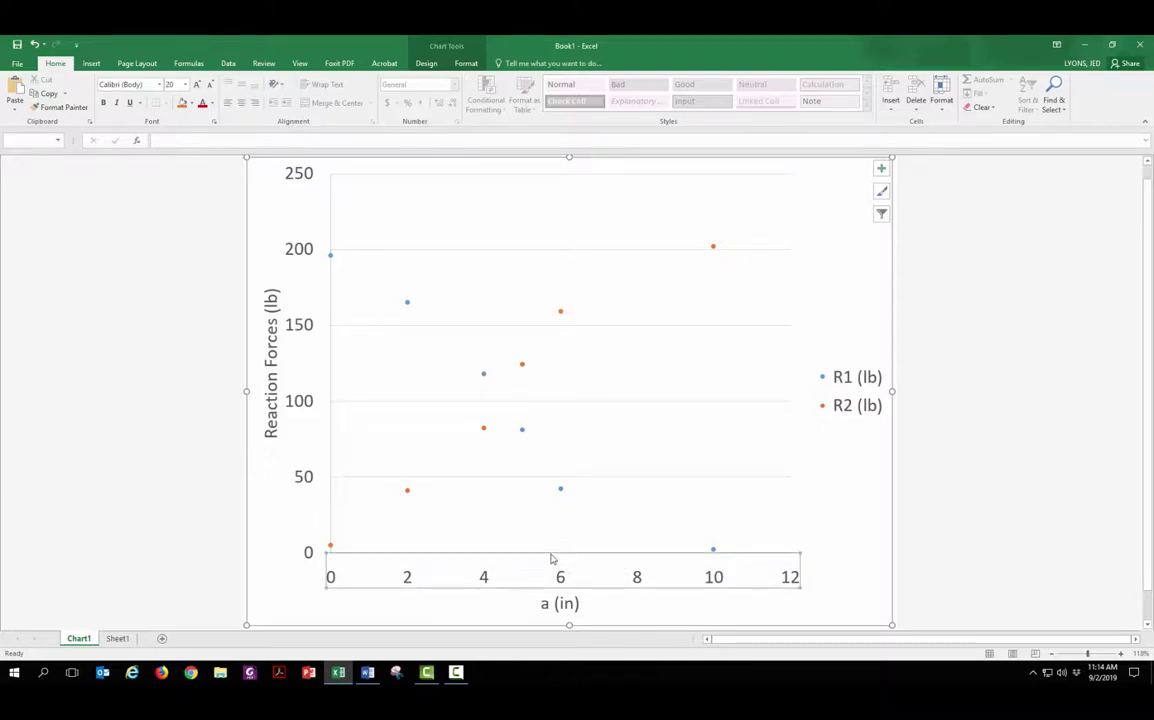
right_click(550, 558)
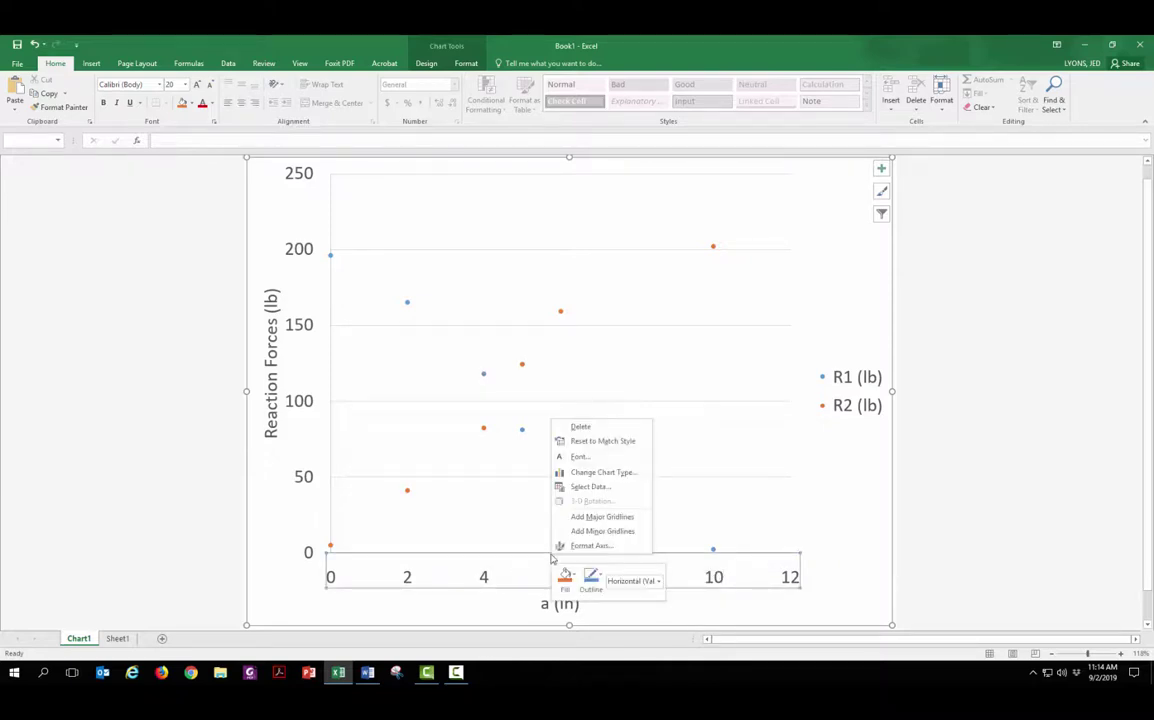
left_click(588, 545)
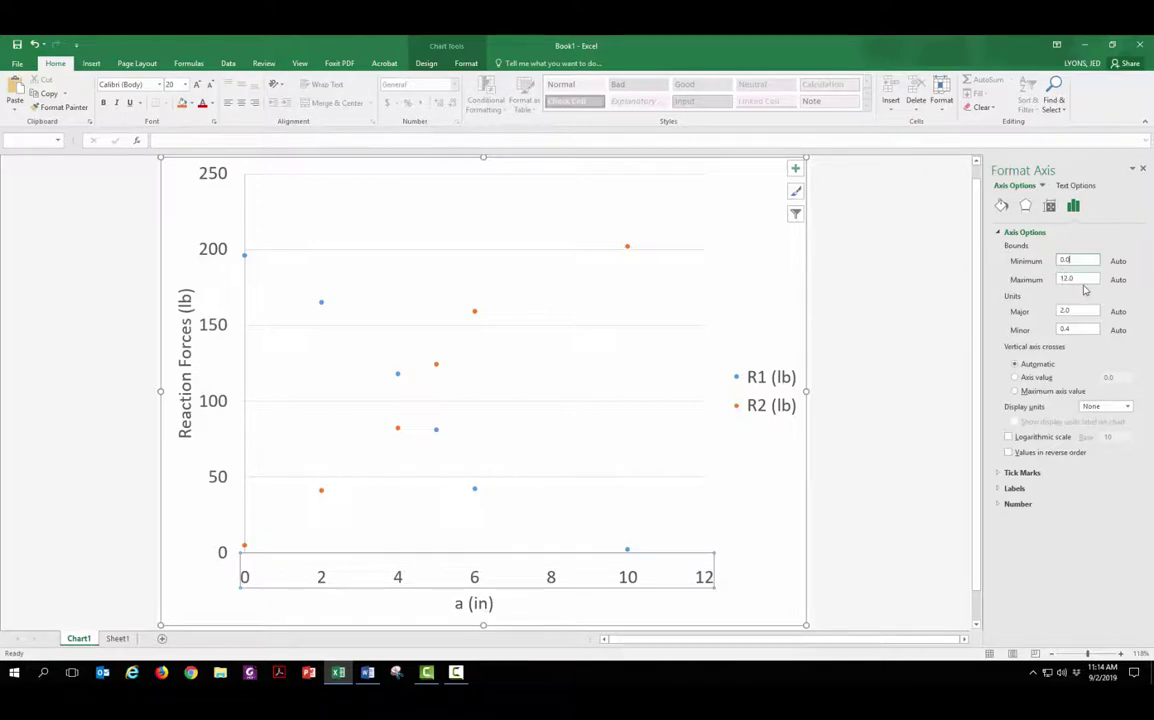
left_click_drag(1086, 280, 1050, 290)
type("10")
key("Return")
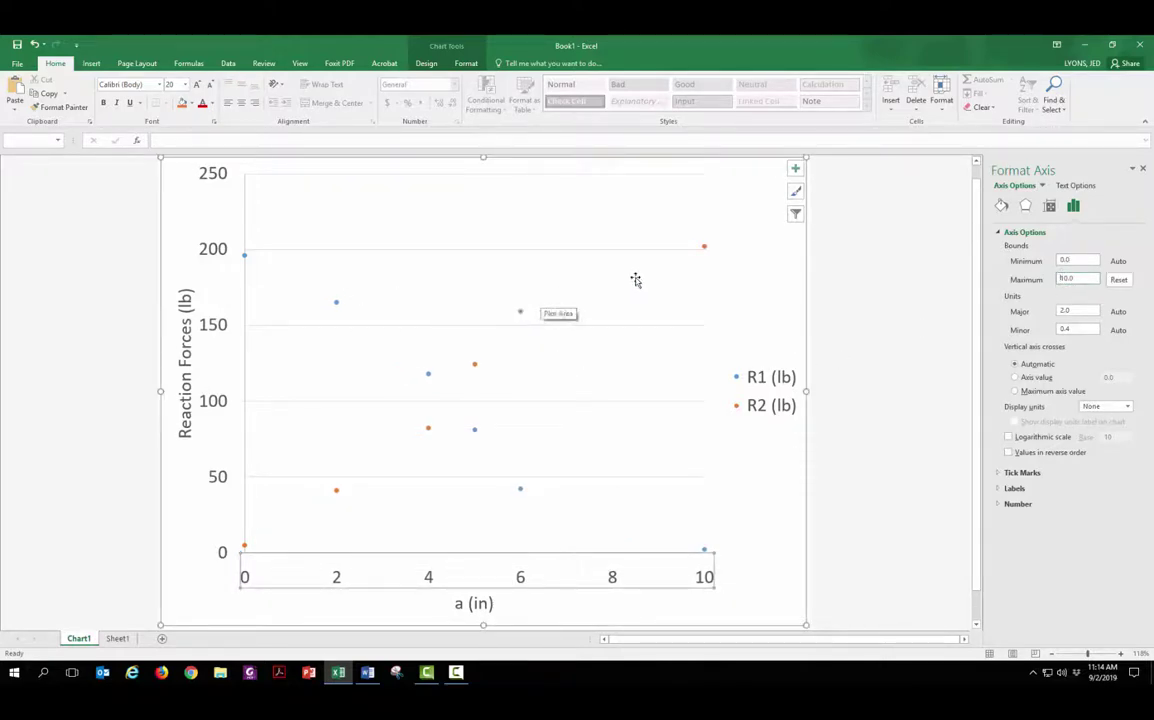
- Open the vertical axis bounds and confirm its maximum of 200
left_click(242, 298)
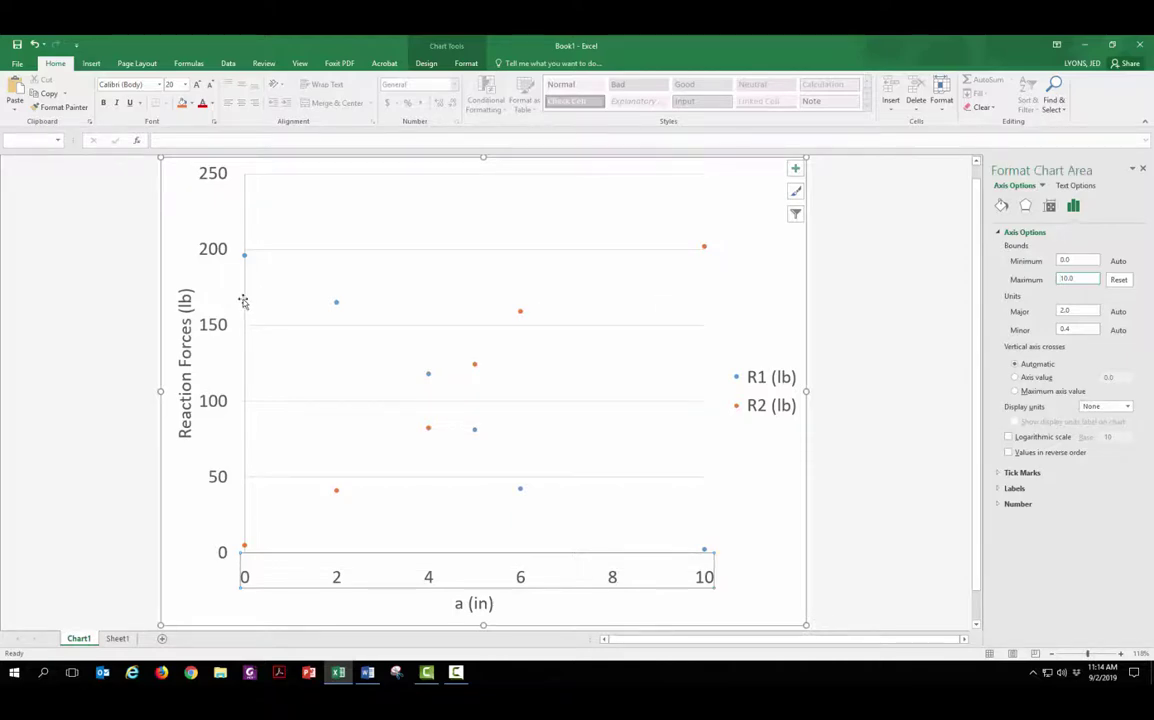
left_click(243, 300)
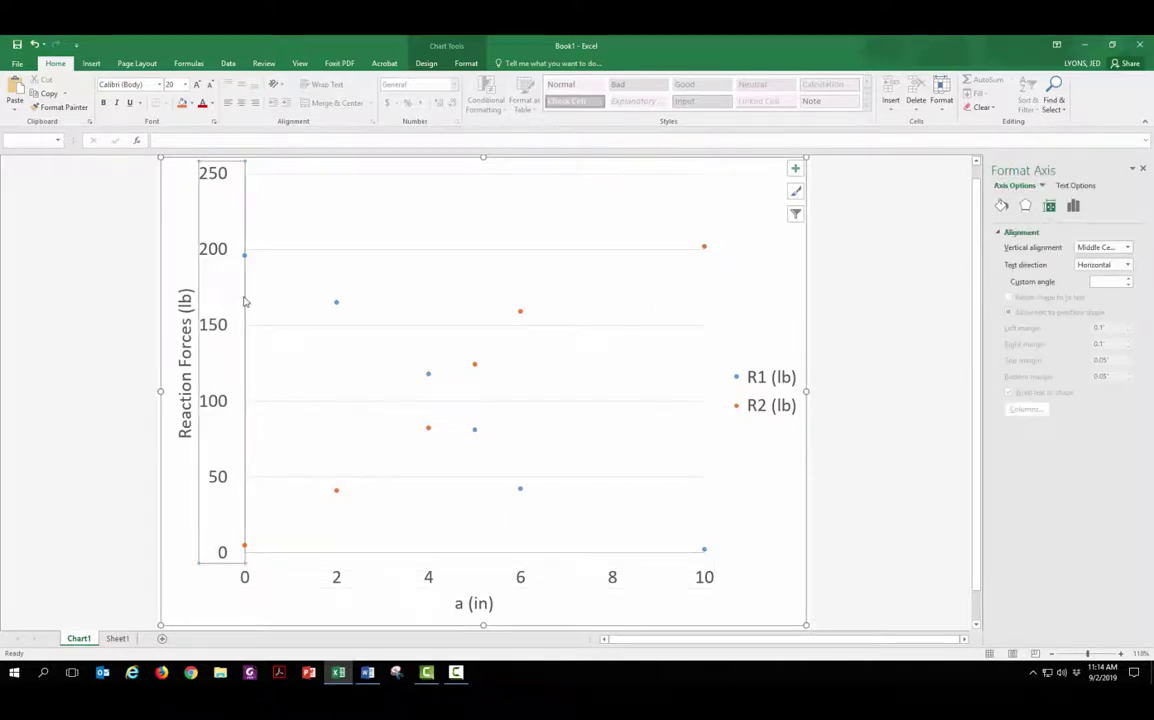
right_click(243, 300)
left_click(285, 423)
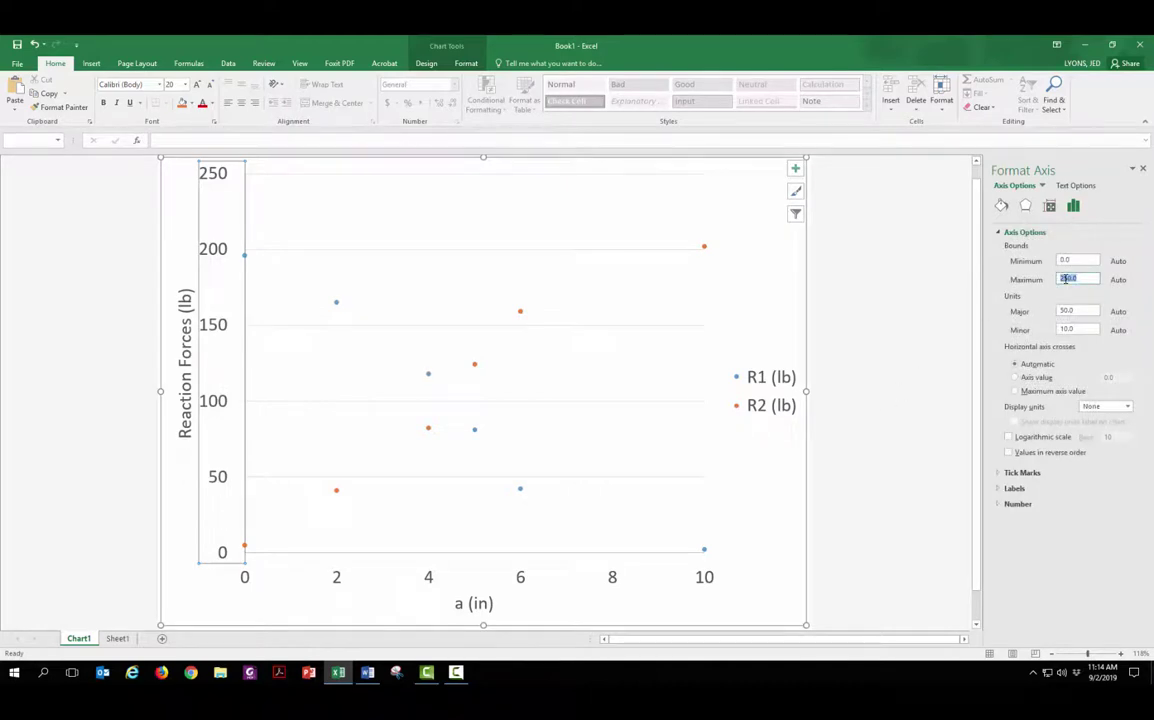
key("Return")
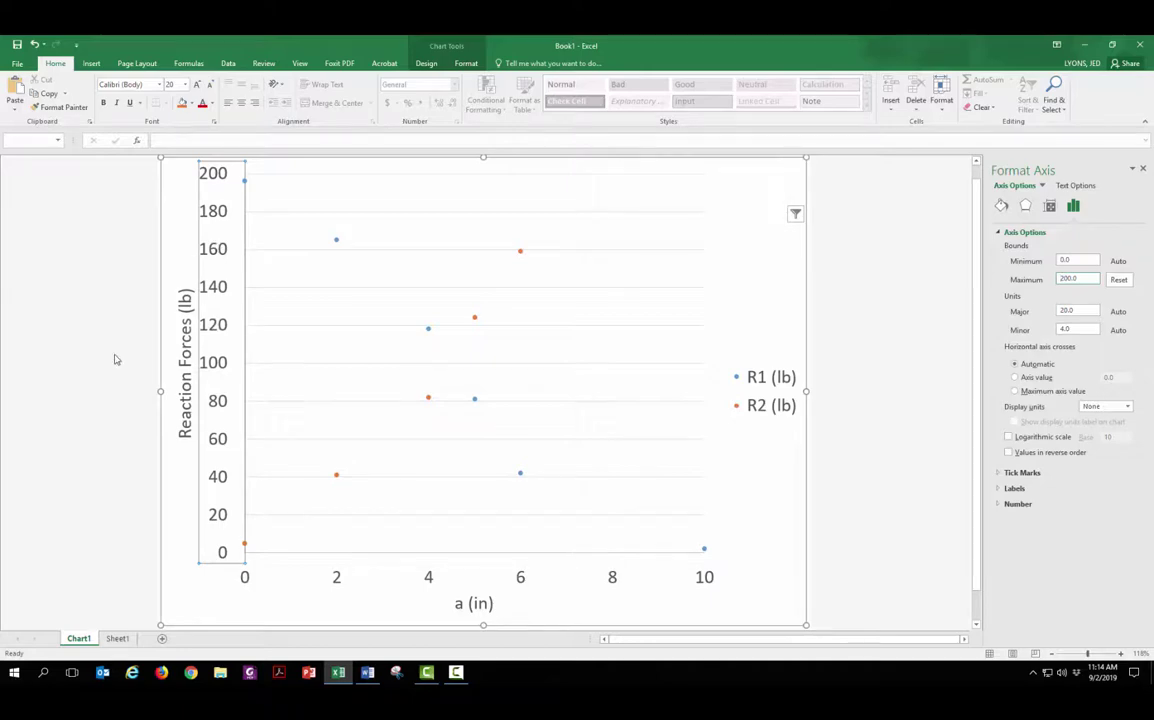
- Adjust the vertical axis maximum and set its minimum bound to 0
left_click(262, 380)
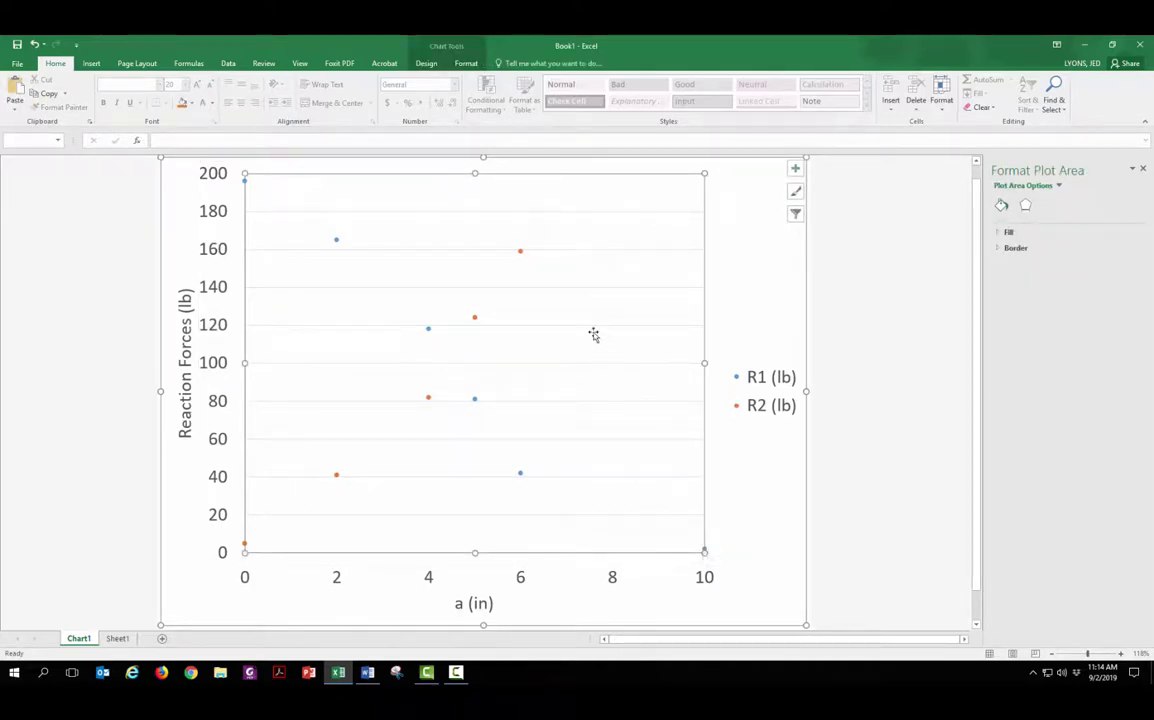
left_click(520, 252)
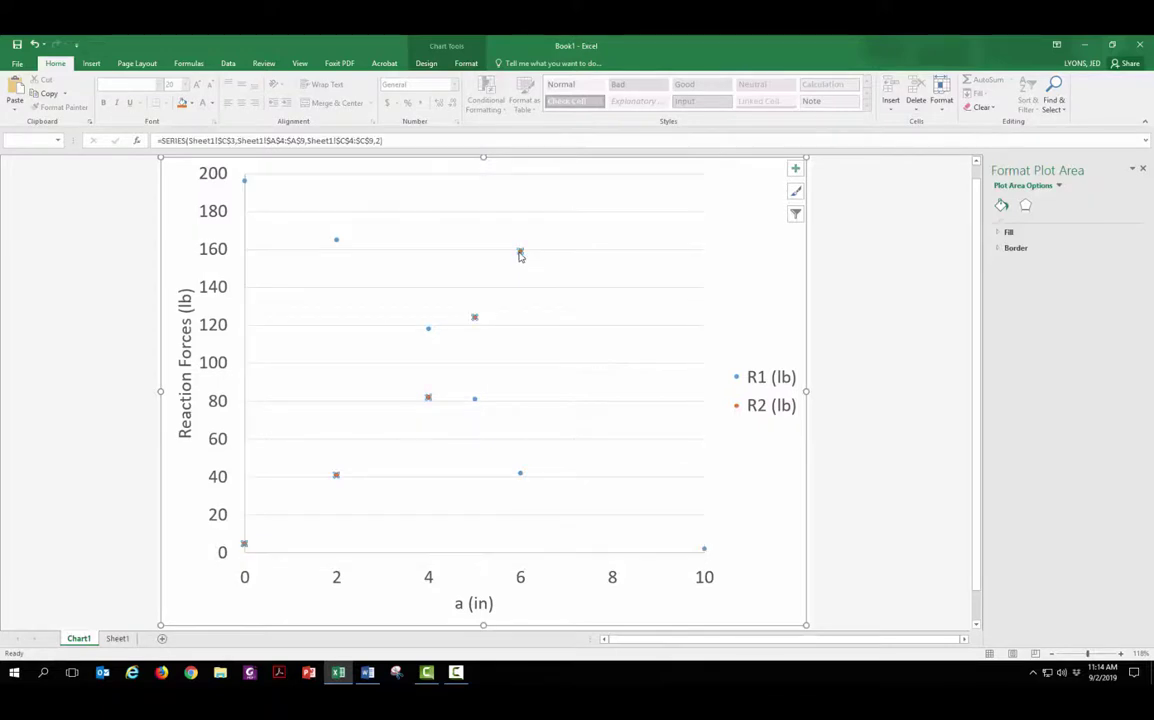
right_click(244, 254)
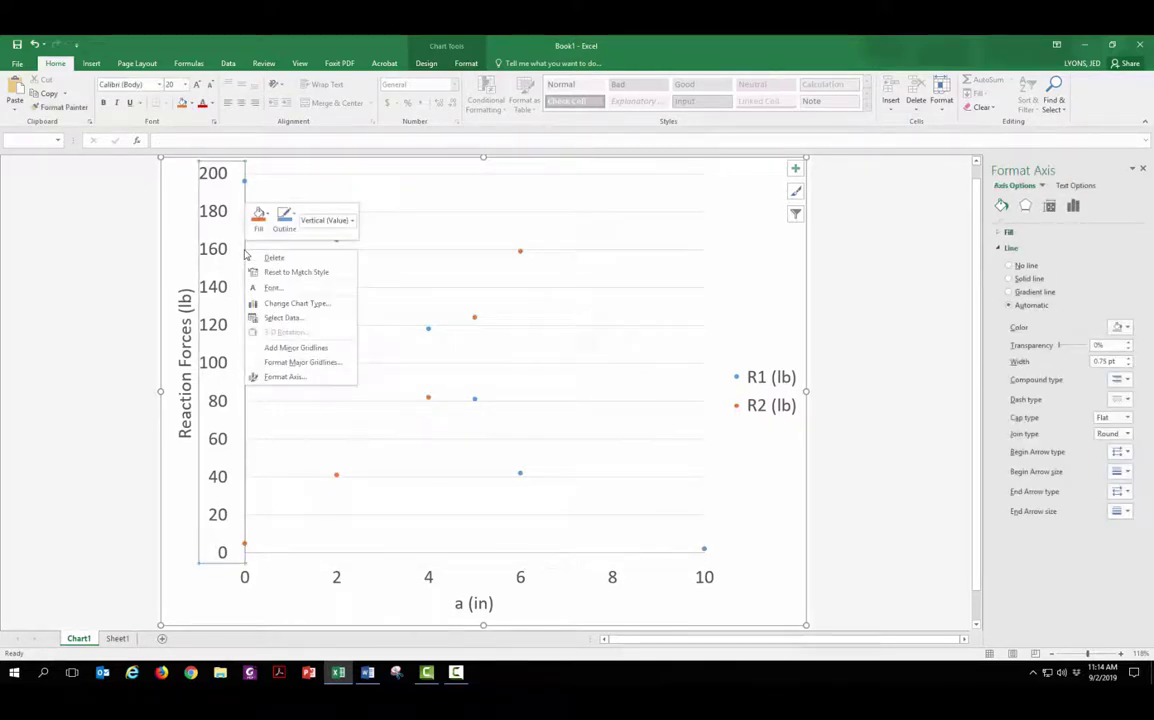
left_click(289, 376)
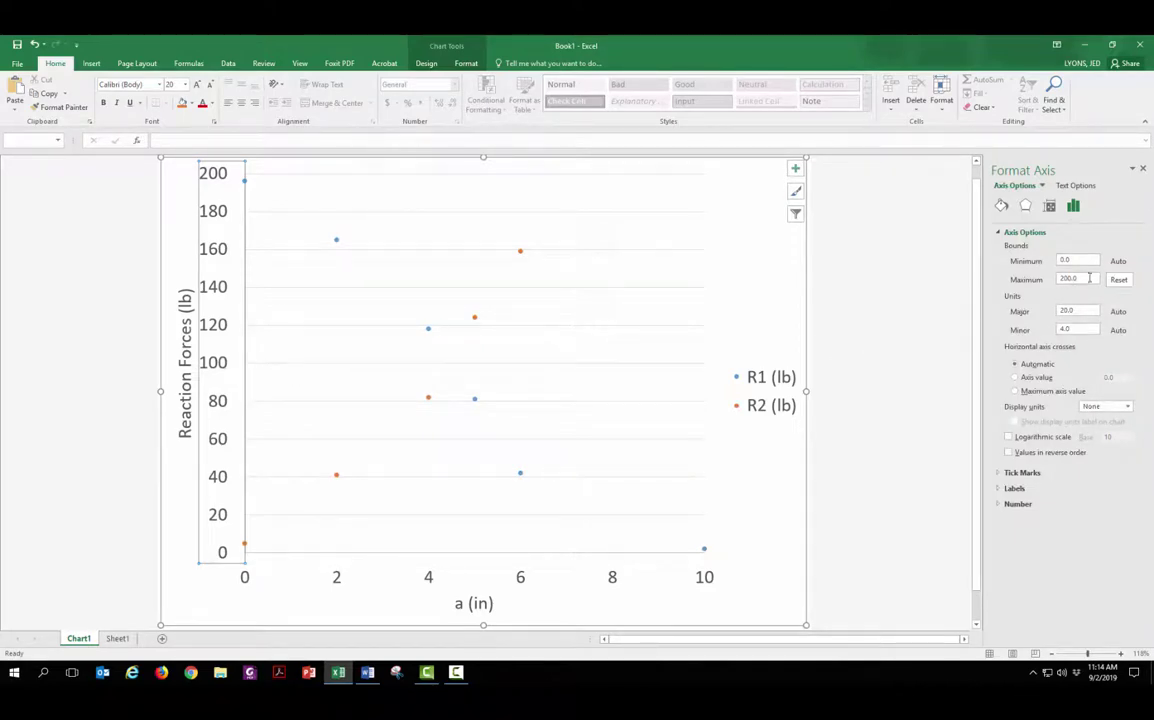
double_click(1091, 280)
type("25")
key("Return")
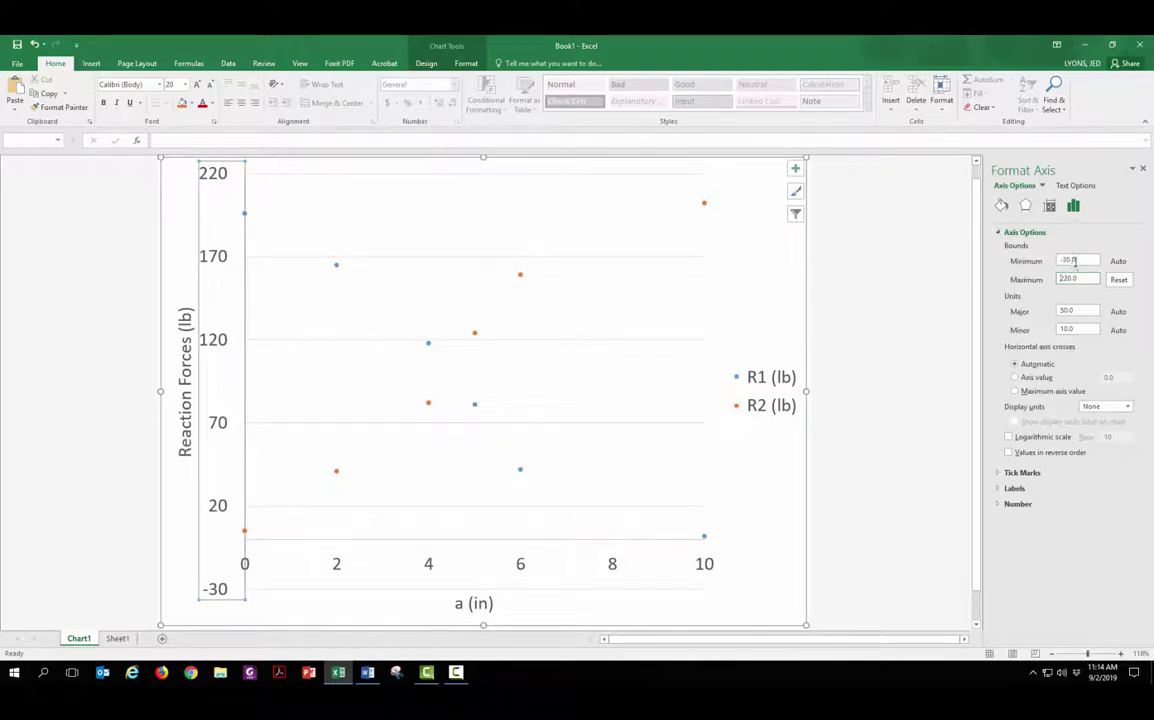
left_click_drag(1075, 261, 1024, 256)
type("0")
key("Return")
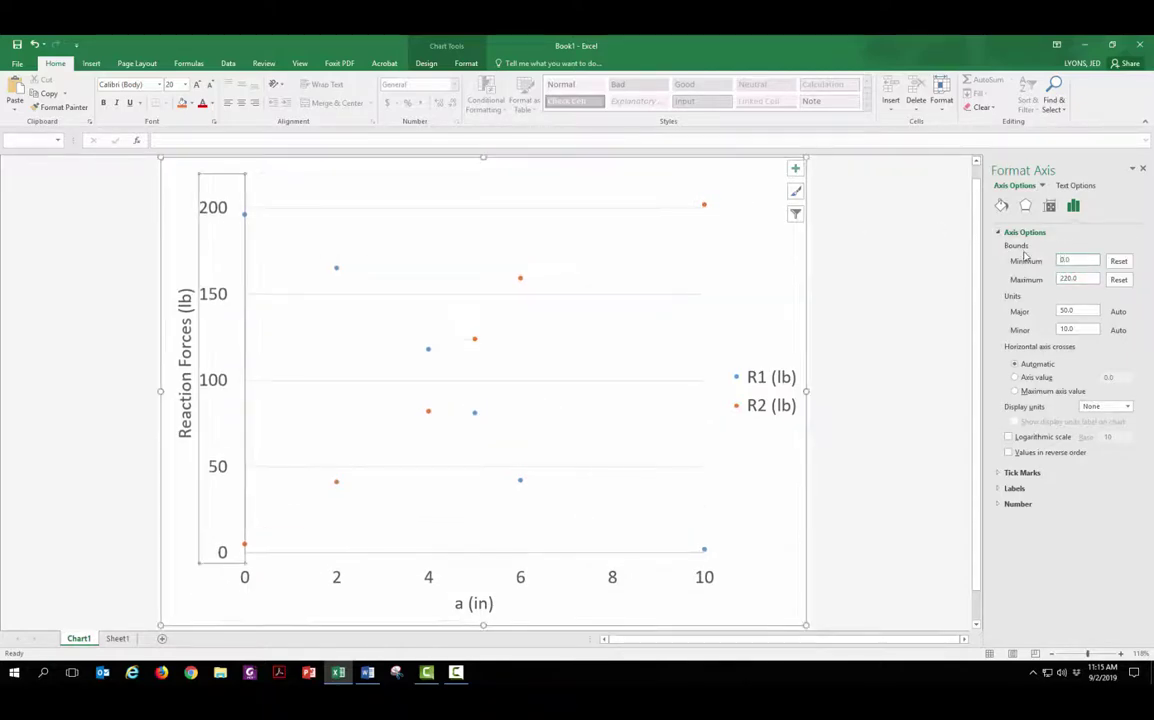
left_click(108, 227)
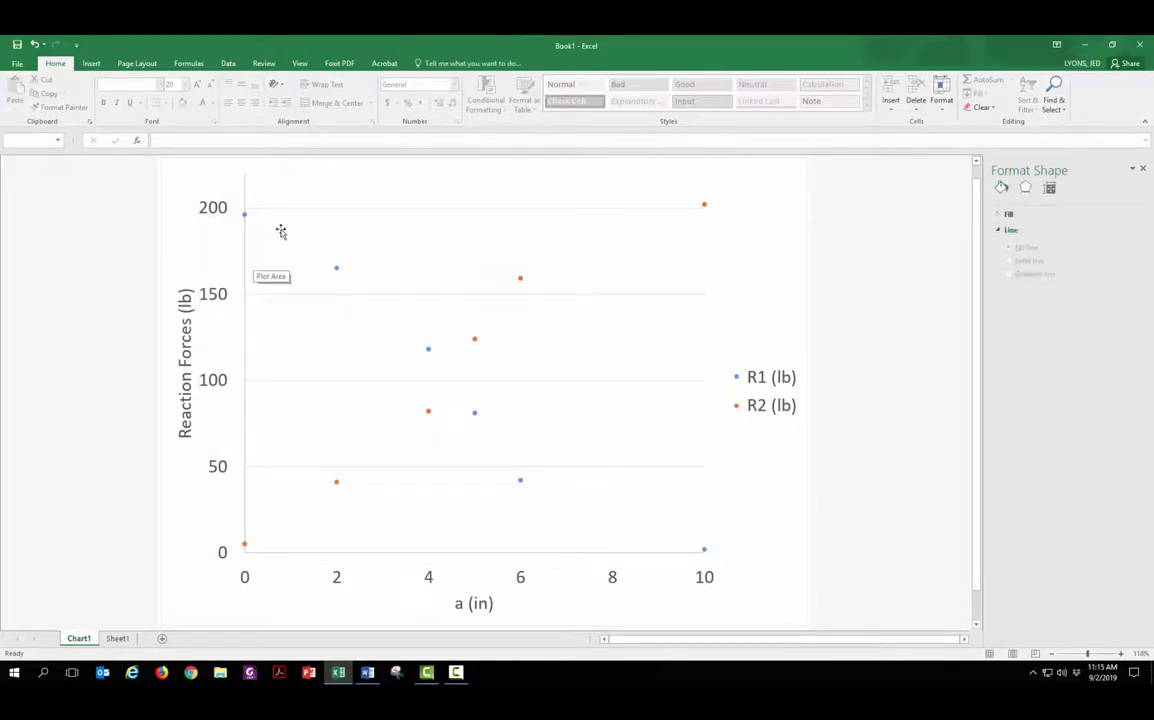
- Give the plot area a dark solid border
left_click(252, 375)
left_click(399, 183)
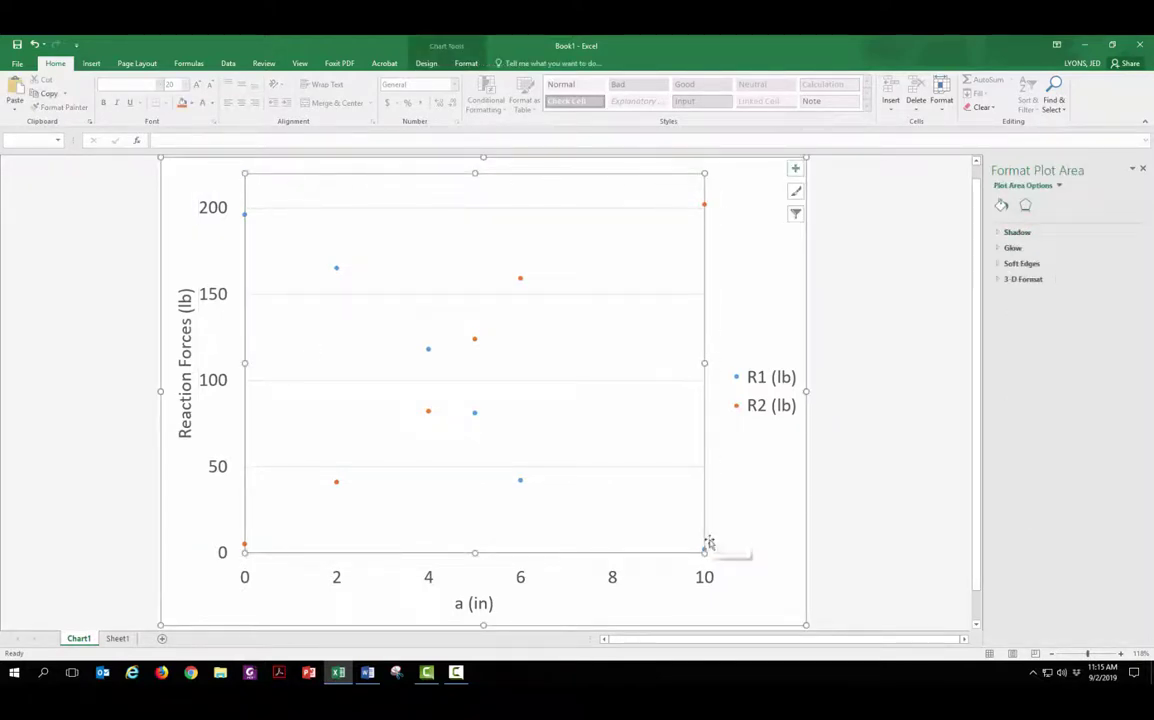
left_click(1002, 206)
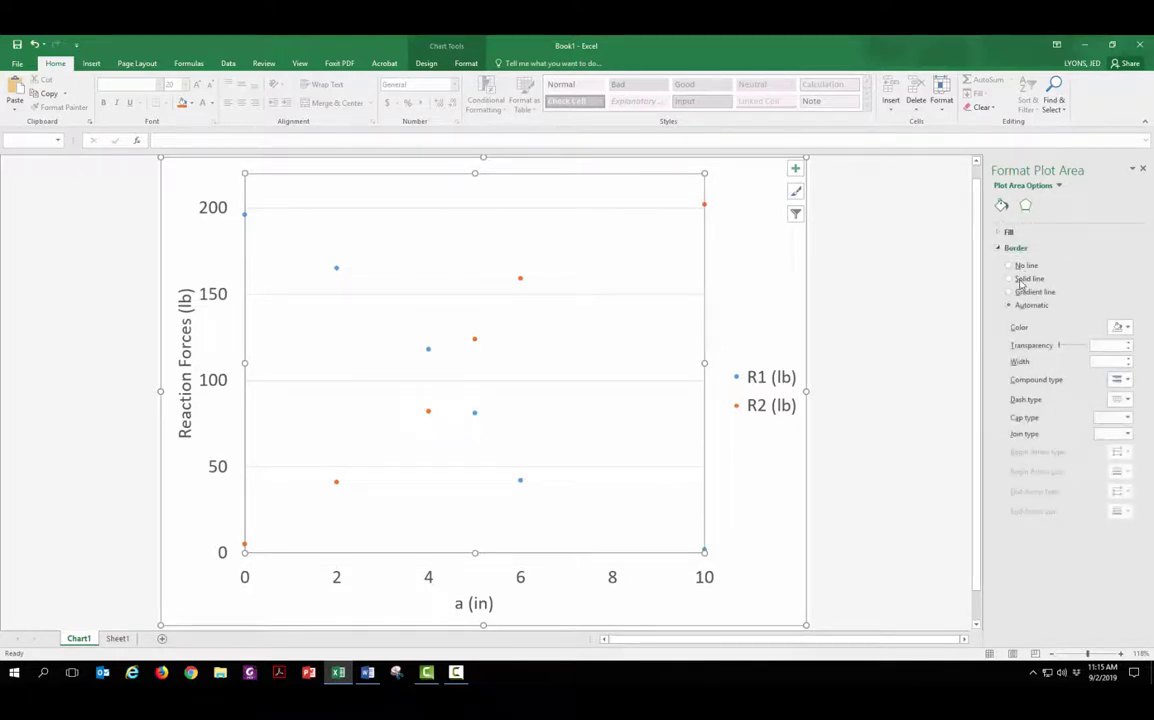
left_click(1119, 328)
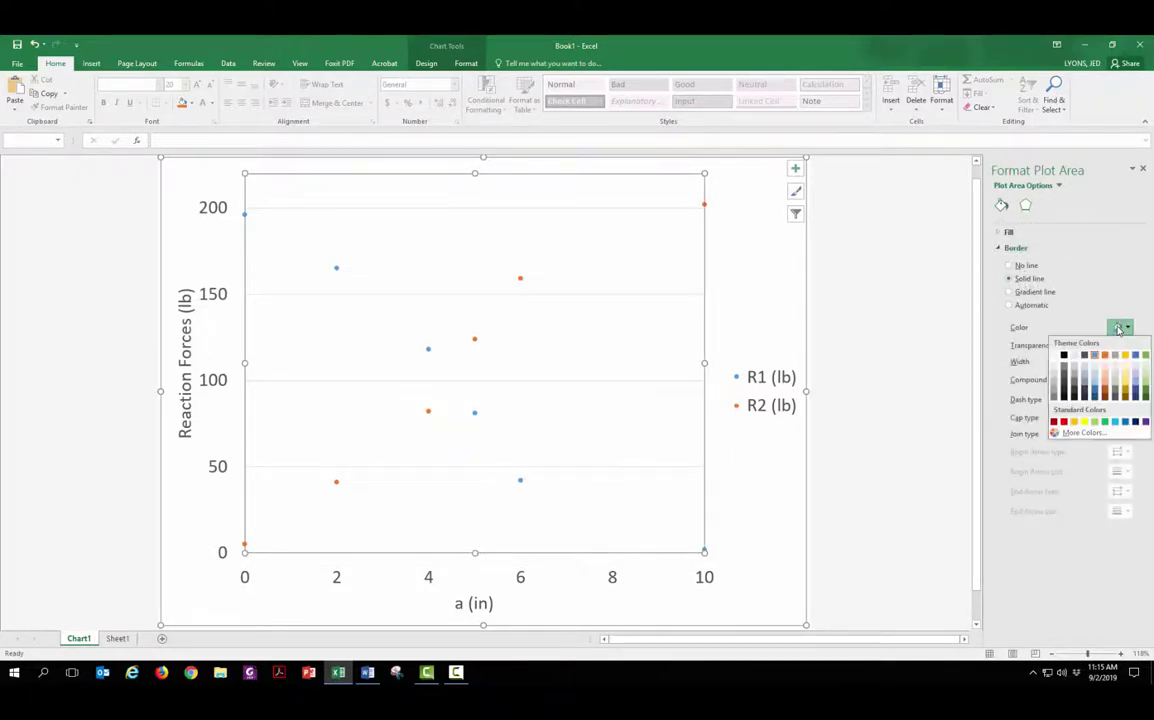
left_click(1074, 358)
- Make the vertical axis line black
left_click(247, 310)
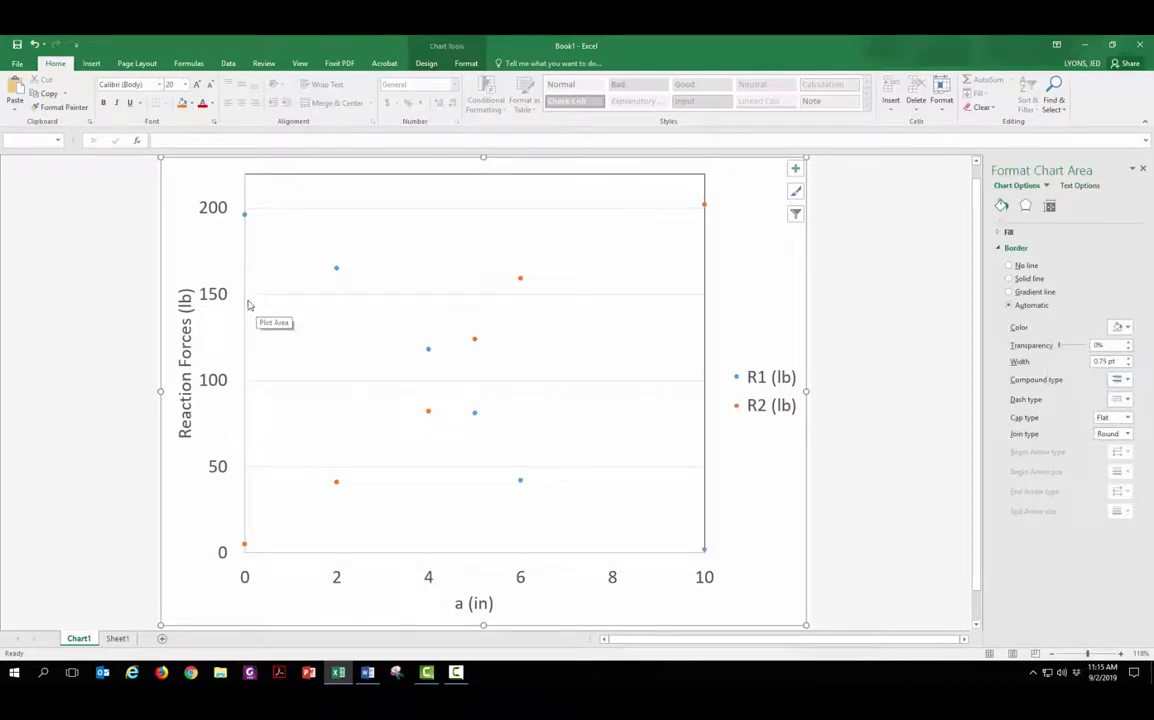
left_click(246, 313)
right_click(246, 313)
left_click(284, 436)
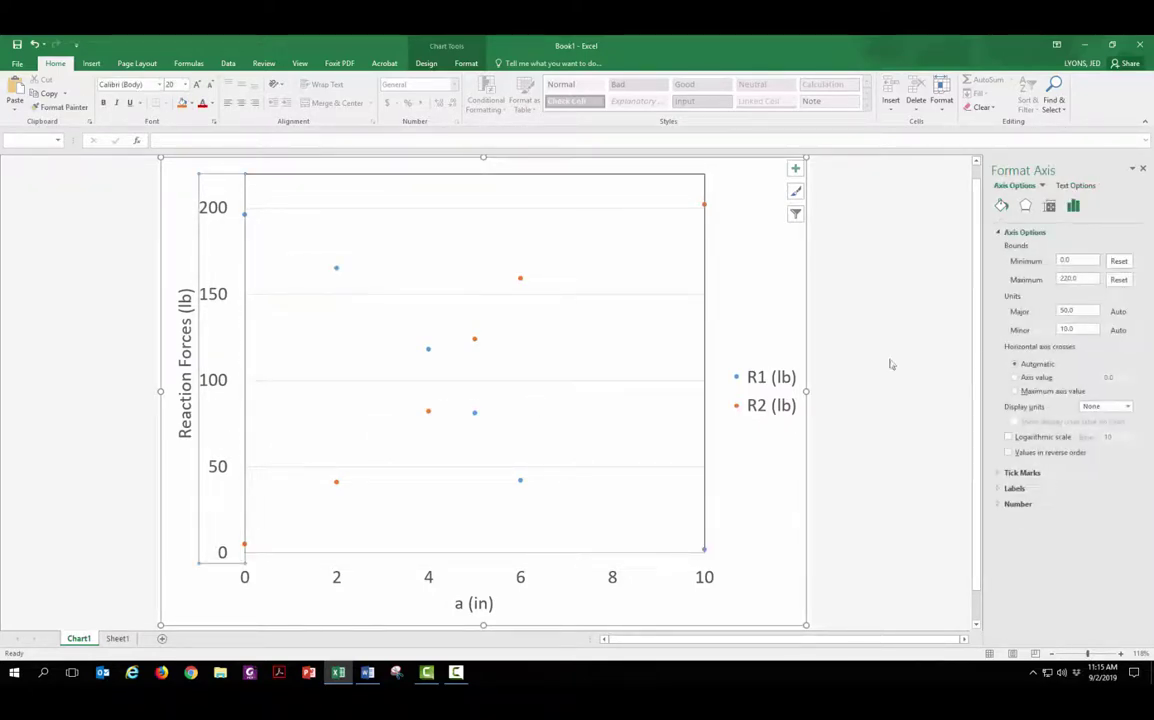
left_click(1001, 205)
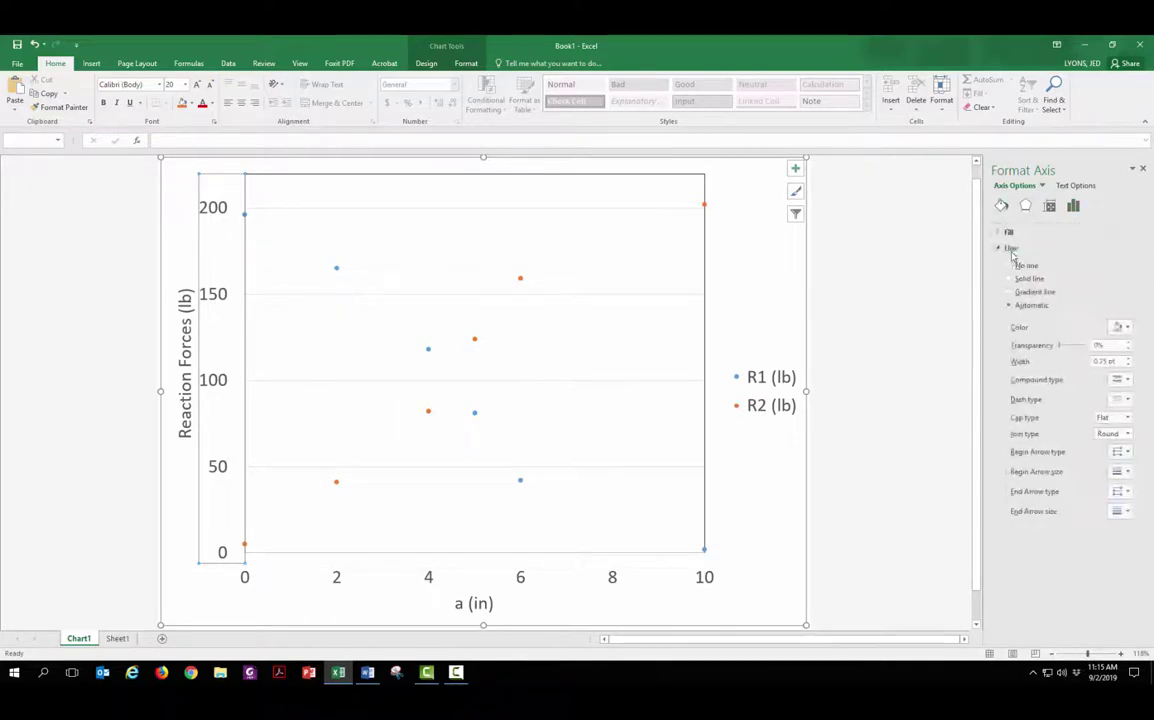
left_click(1128, 328)
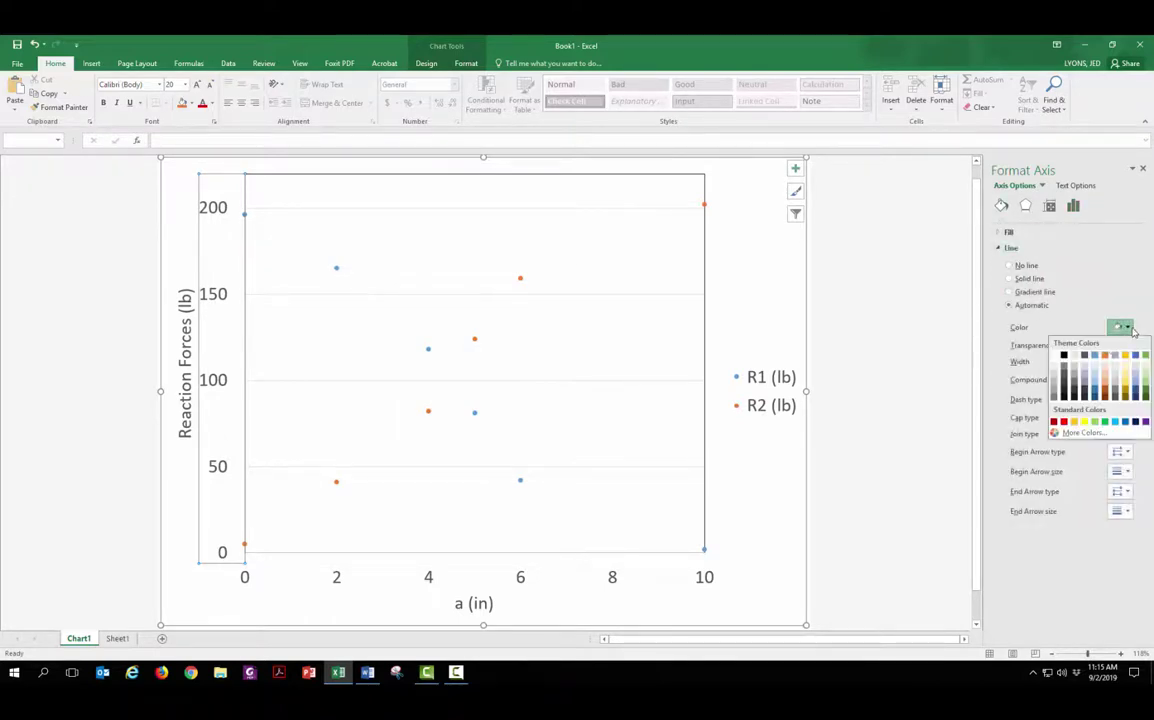
left_click(1064, 357)
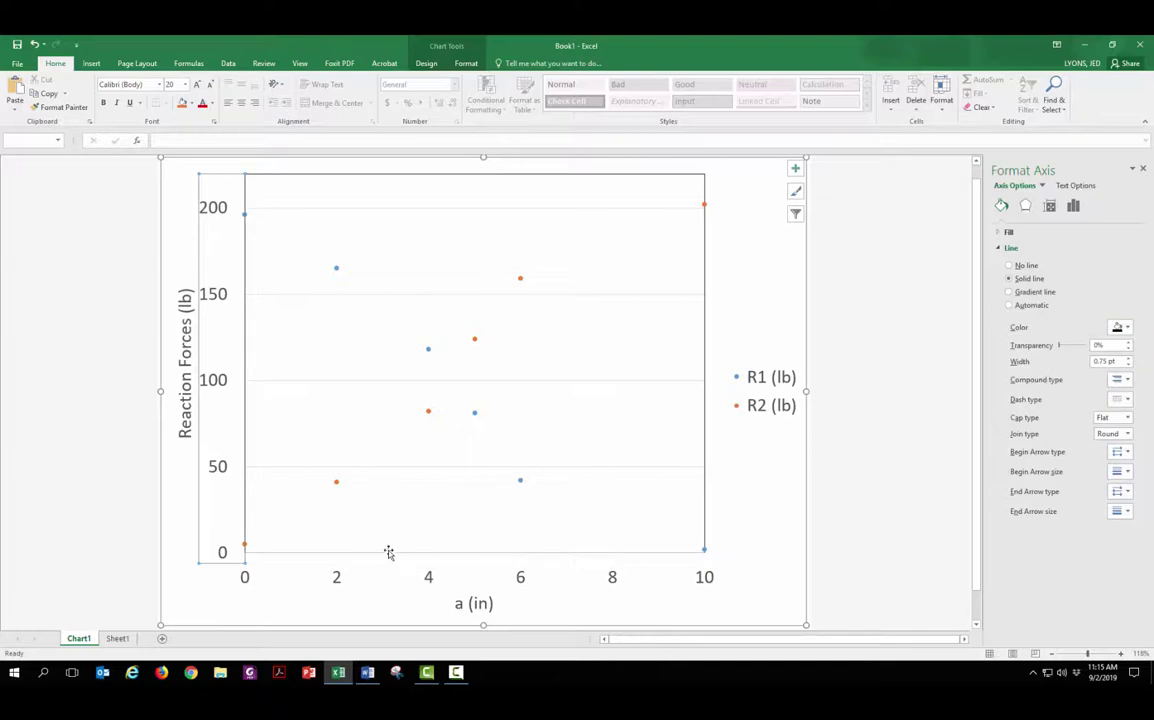
- Make the horizontal axis line black
left_click(394, 556)
right_click(394, 556)
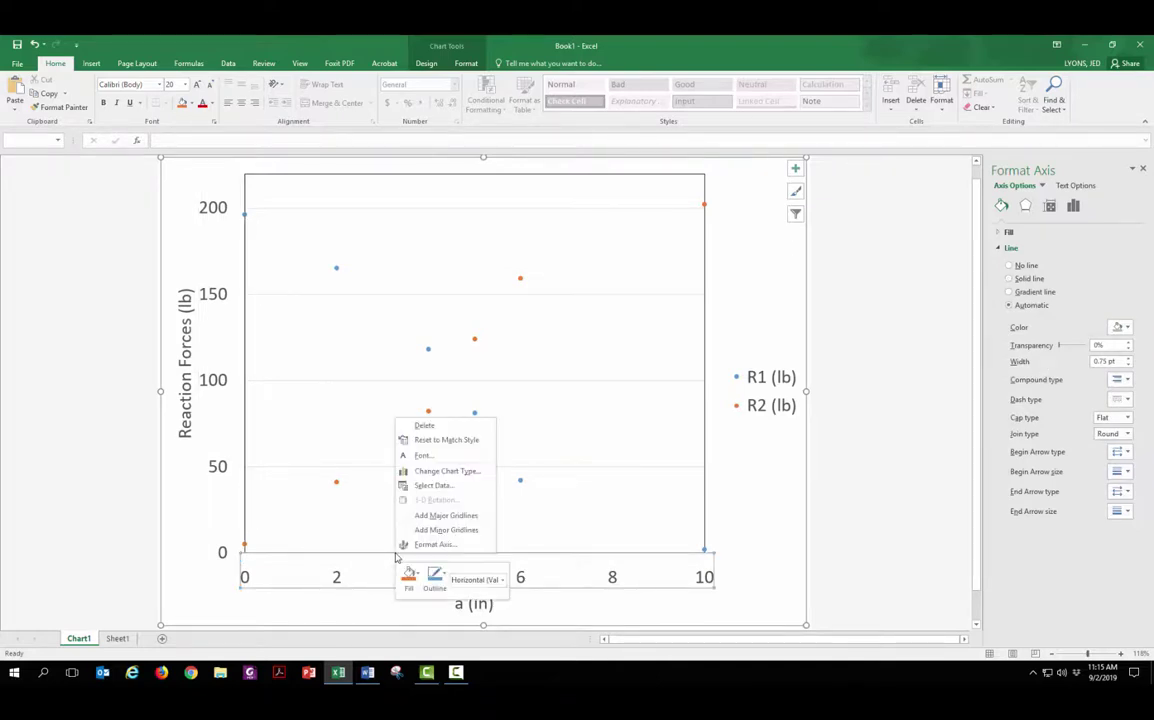
left_click(420, 545)
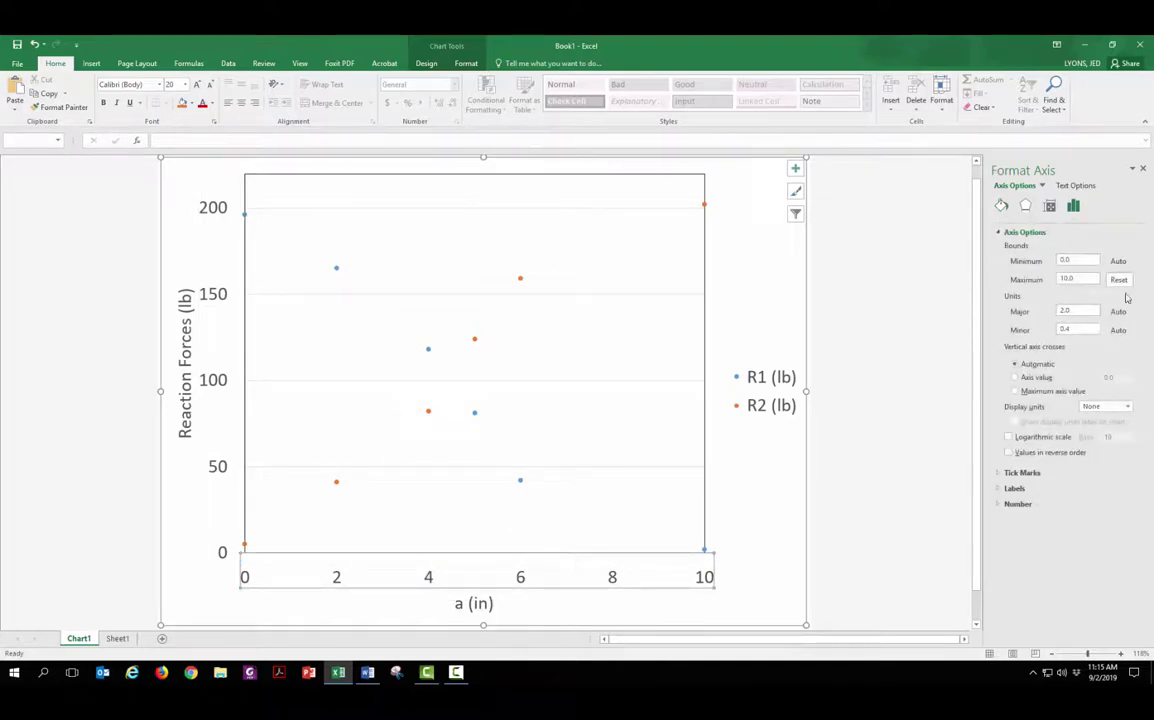
left_click(1002, 206)
left_click(1011, 247)
left_click(1120, 327)
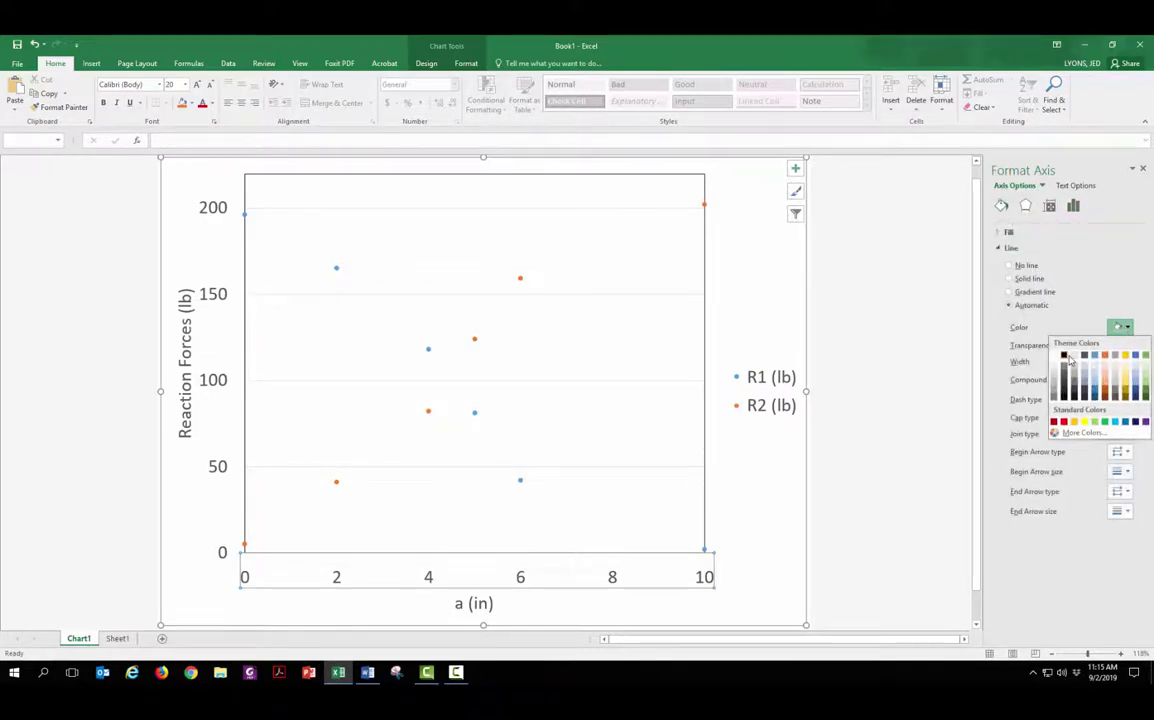
left_click(1092, 358)
key("Escape")
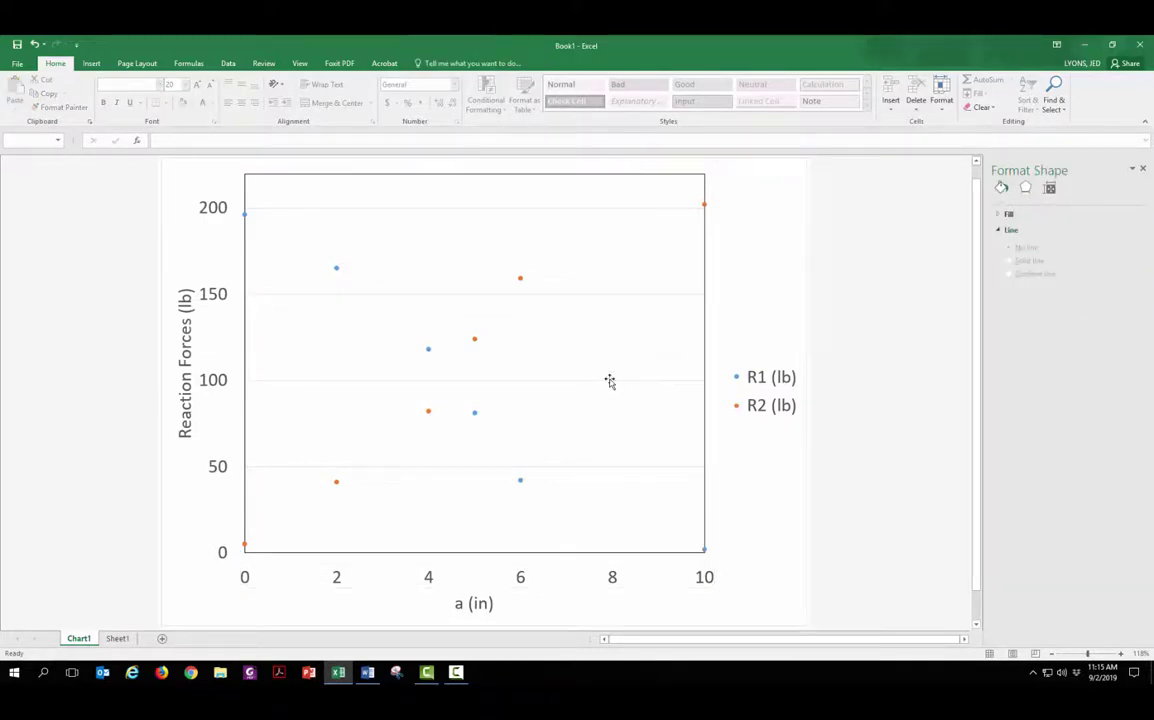
left_click(609, 382)
- Delete the horizontal gridlines and set the vertical axis major tick marks to Inside
left_click(610, 382)
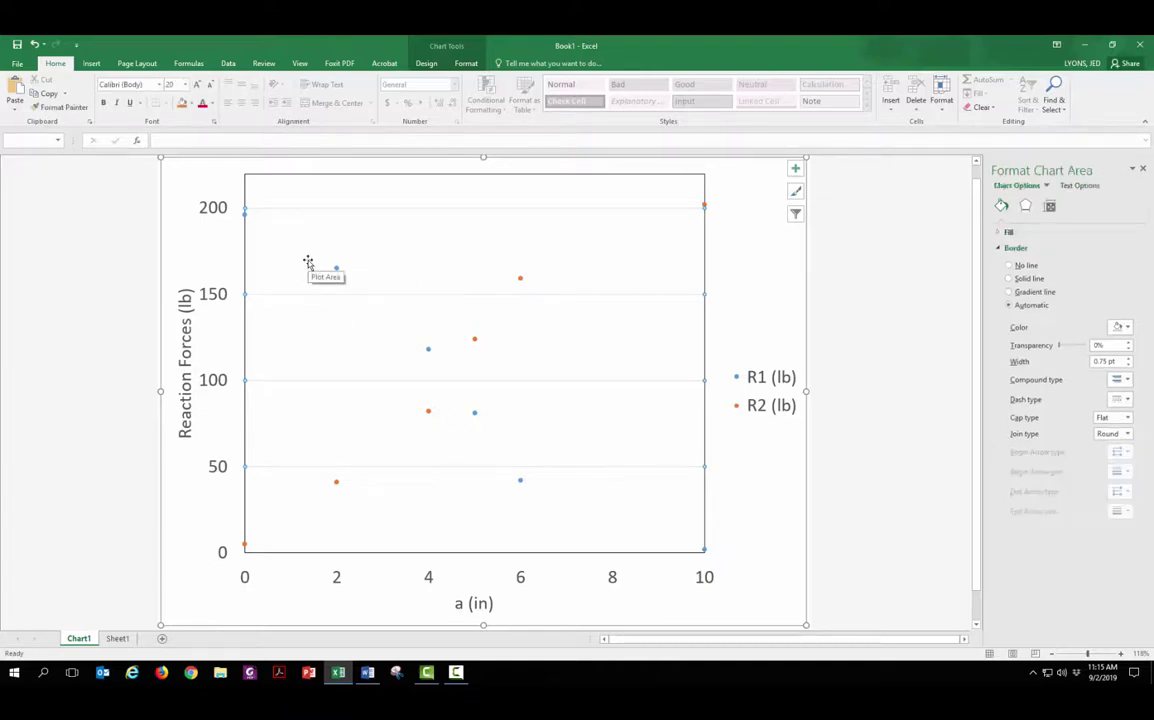
key("Delete")
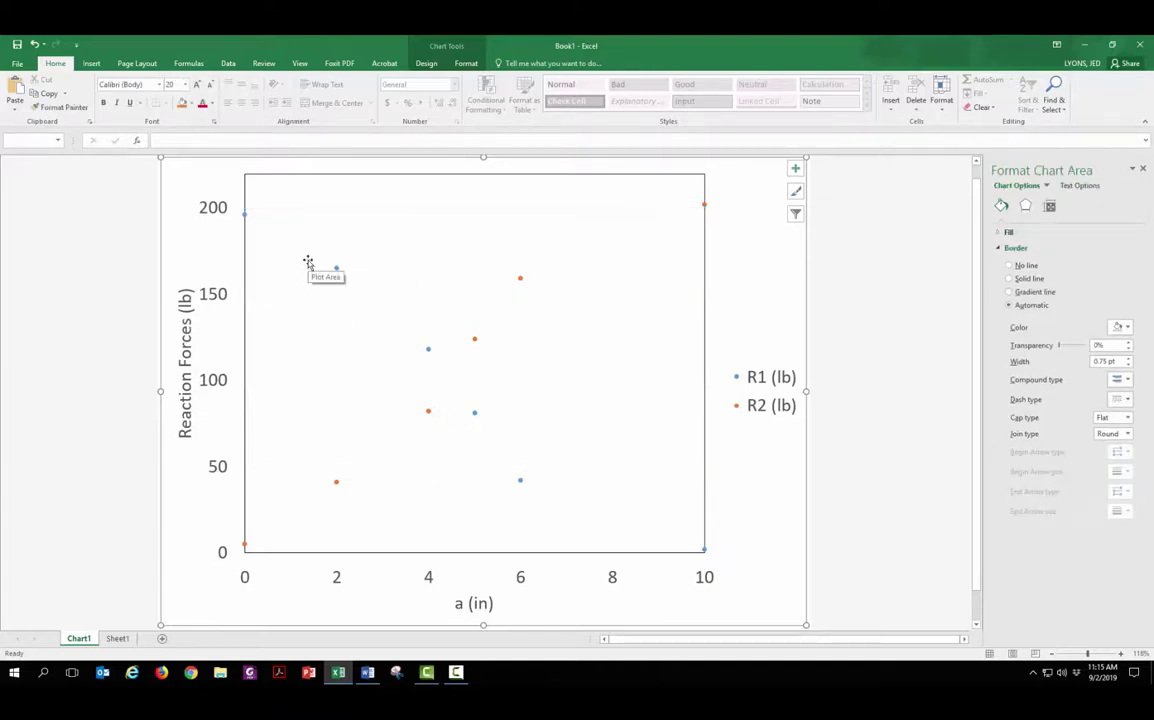
left_click(185, 290)
left_click(247, 256)
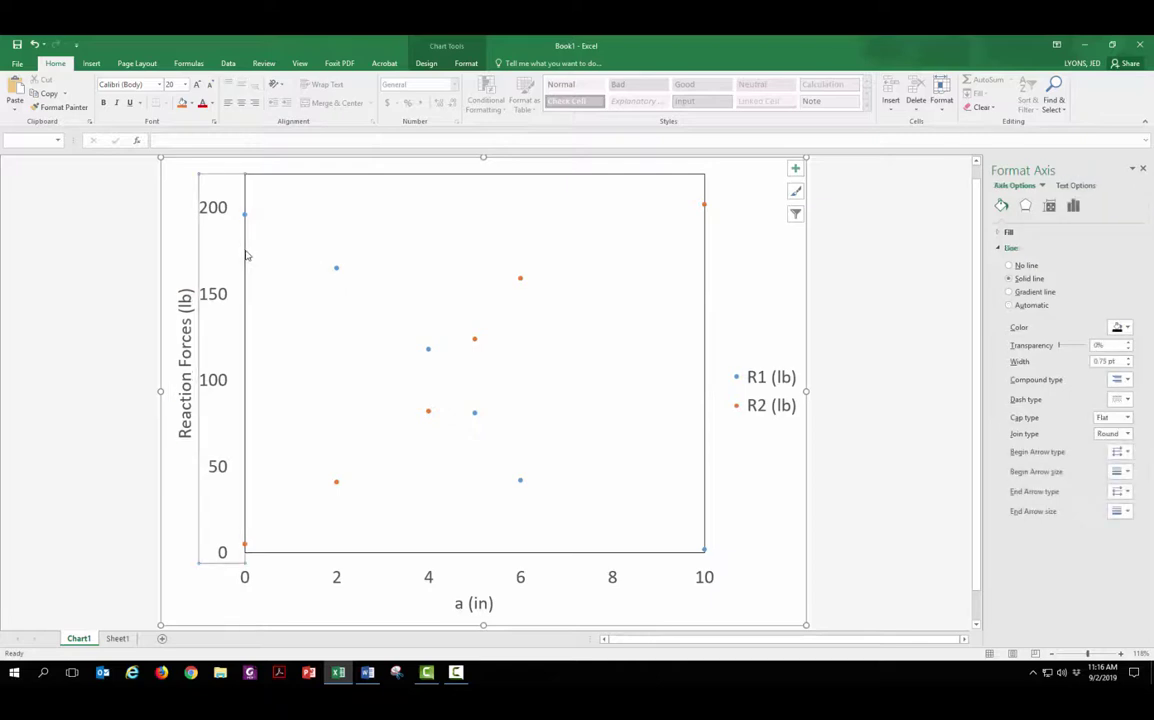
right_click(246, 255)
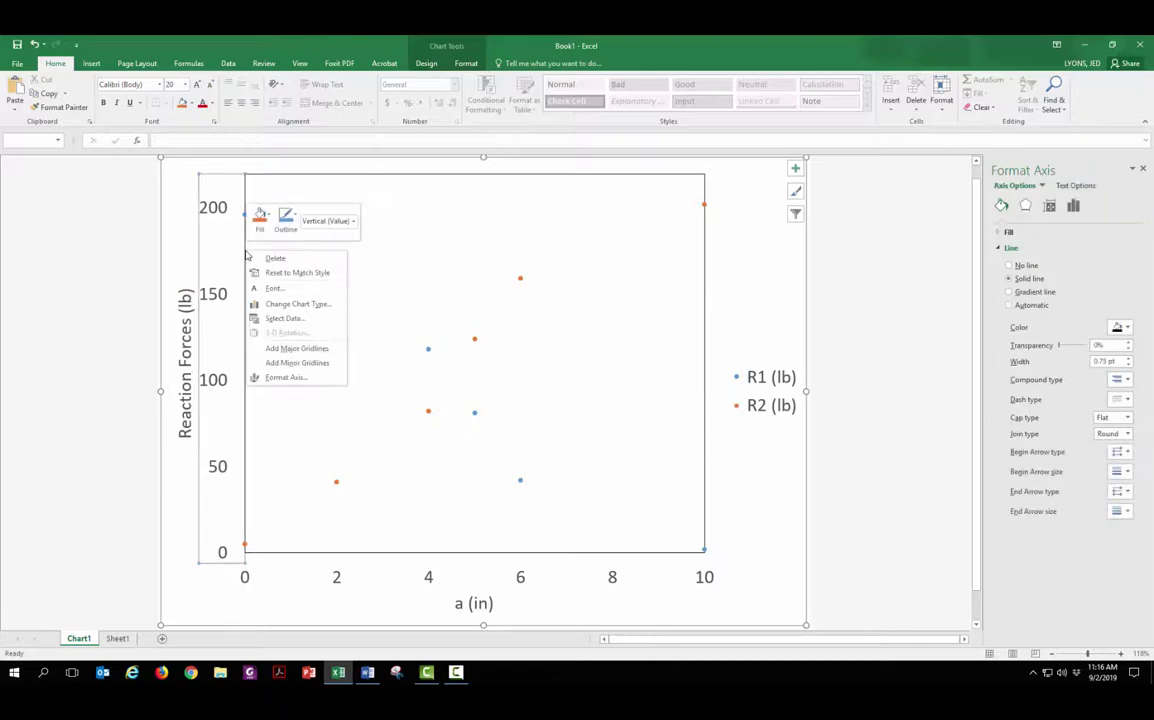
left_click(288, 377)
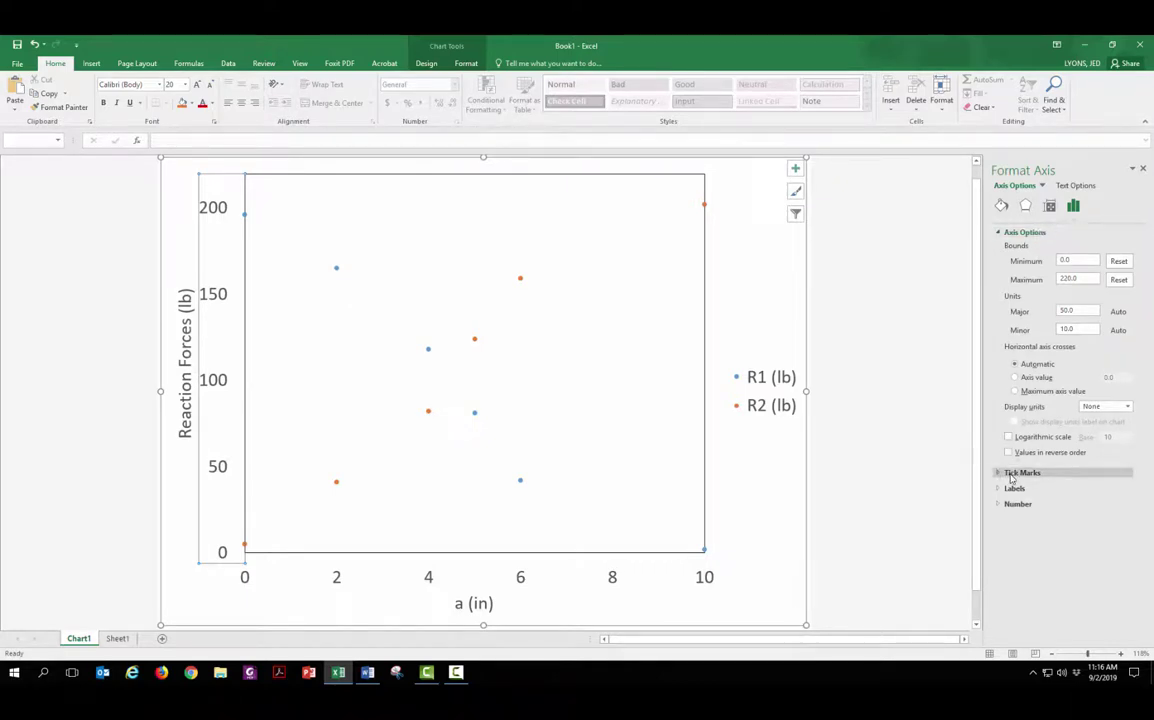
left_click(1012, 475)
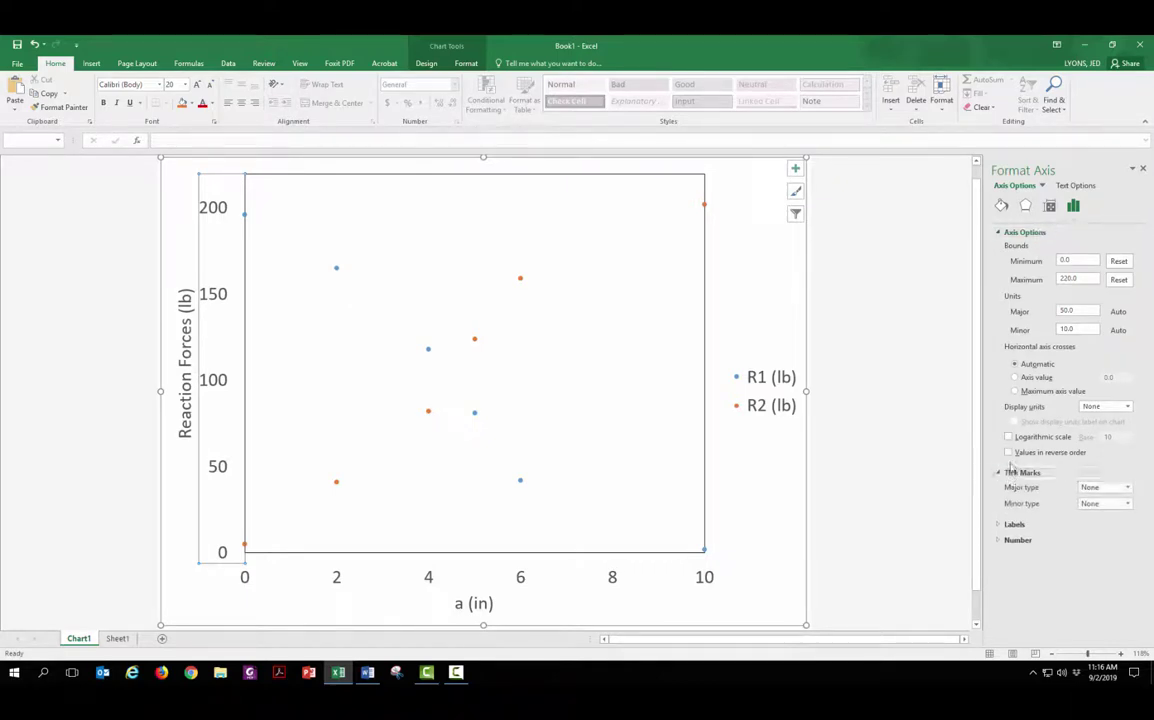
left_click(1100, 487)
left_click(1093, 511)
- Set the horizontal axis major tick marks to Inside
left_click(561, 558)
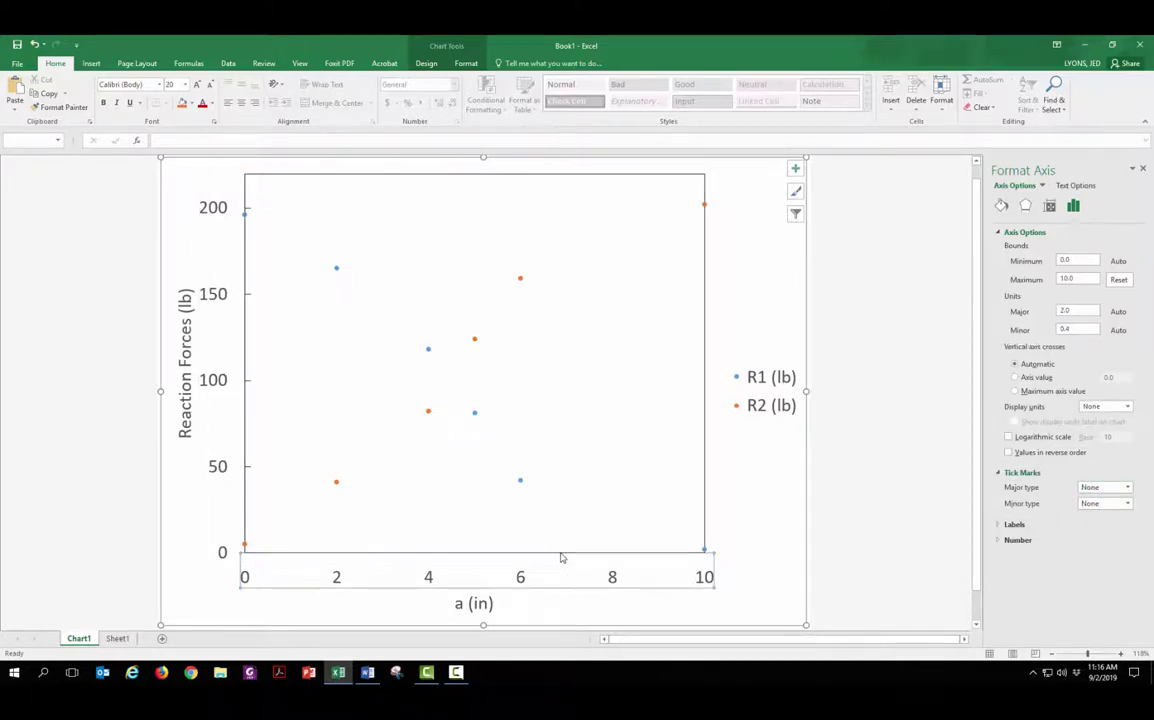
right_click(561, 558)
left_click(583, 546)
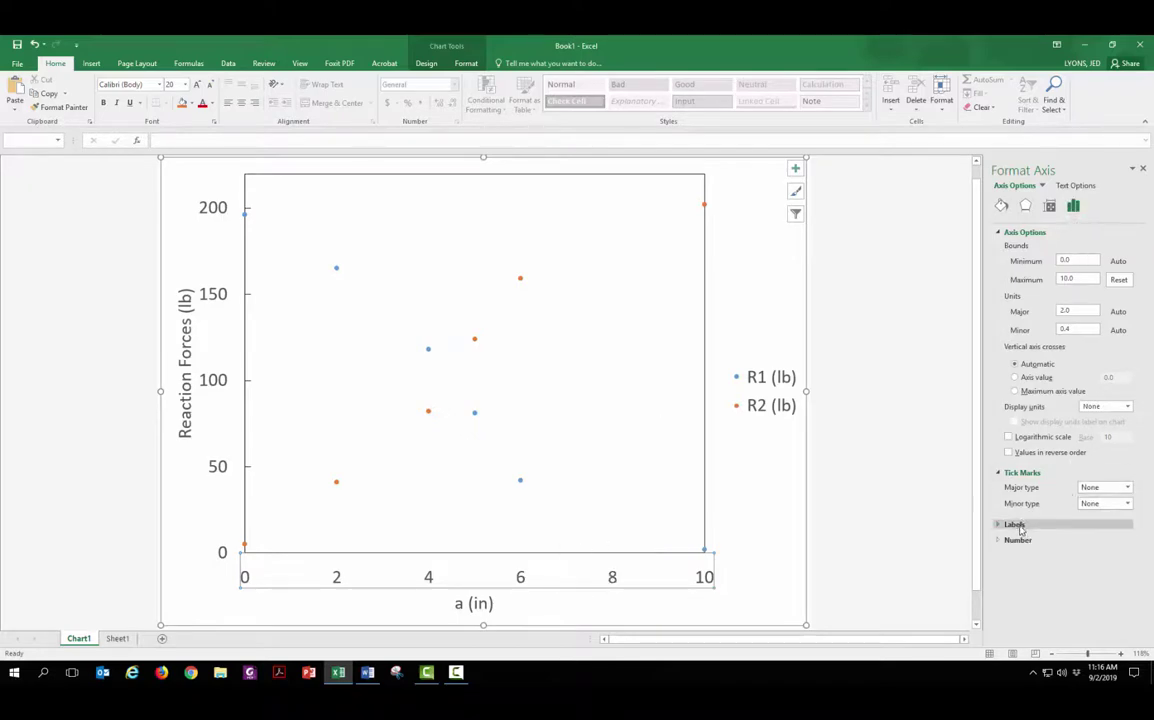
left_click(1103, 488)
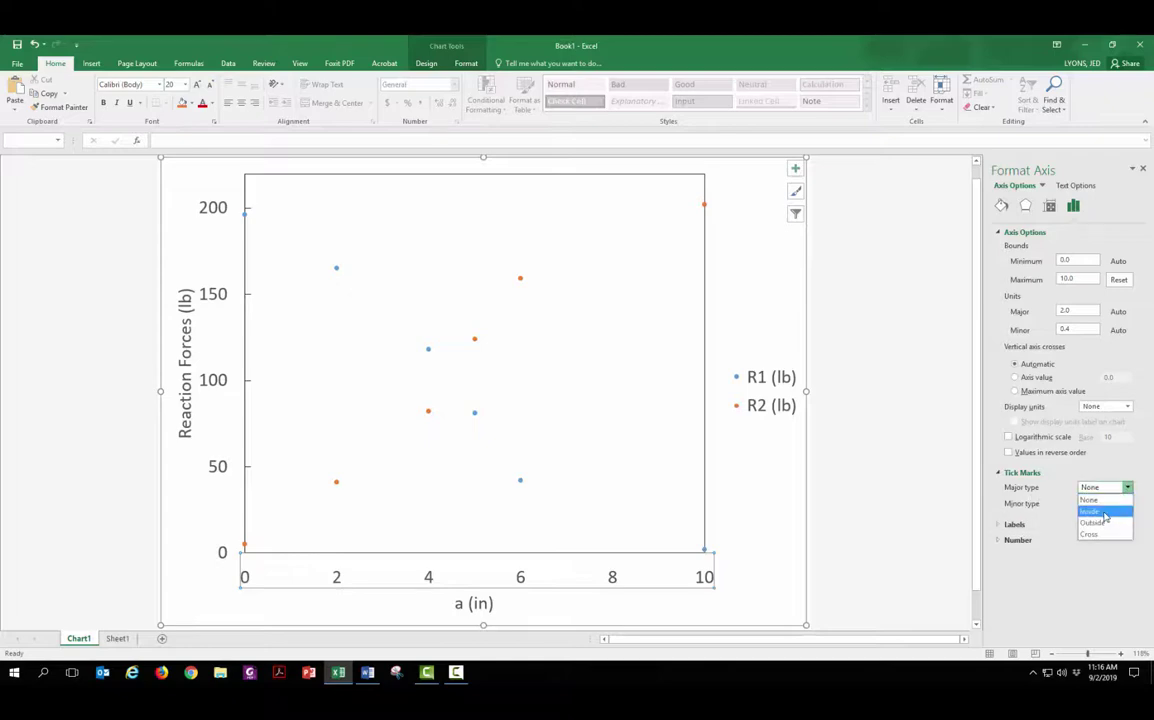
left_click(1105, 512)
left_click(760, 340)
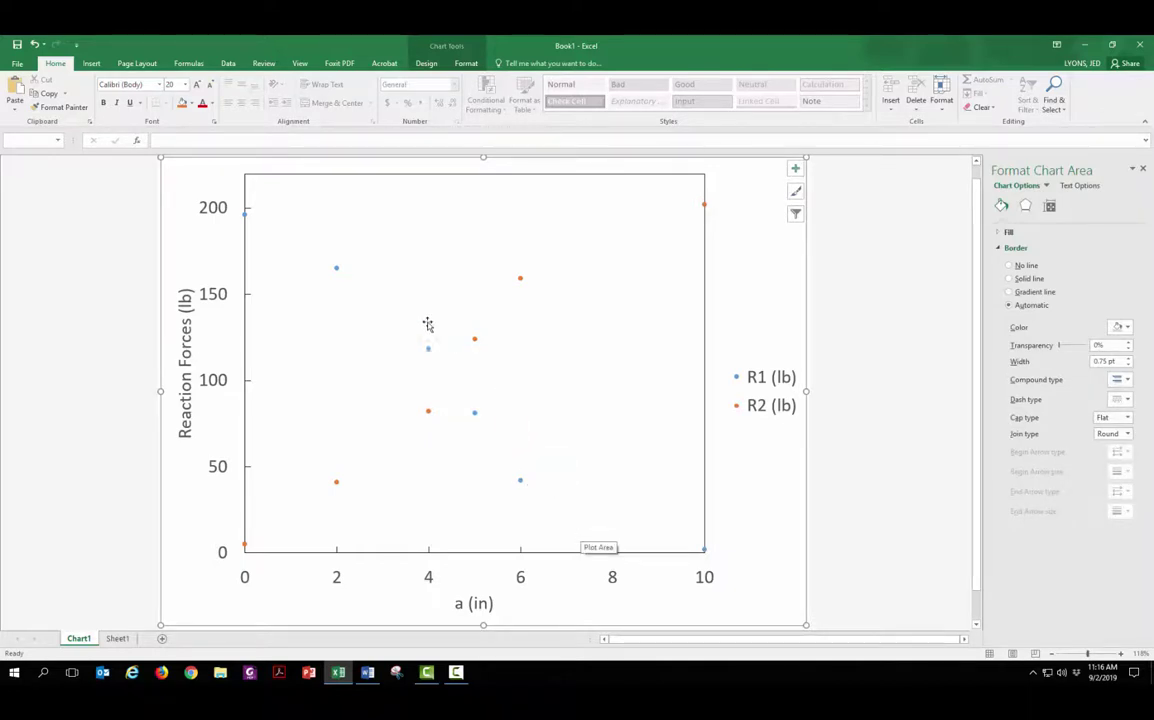
- Make the R1 (lb) series markers built-in squares at size 10
left_click(336, 269)
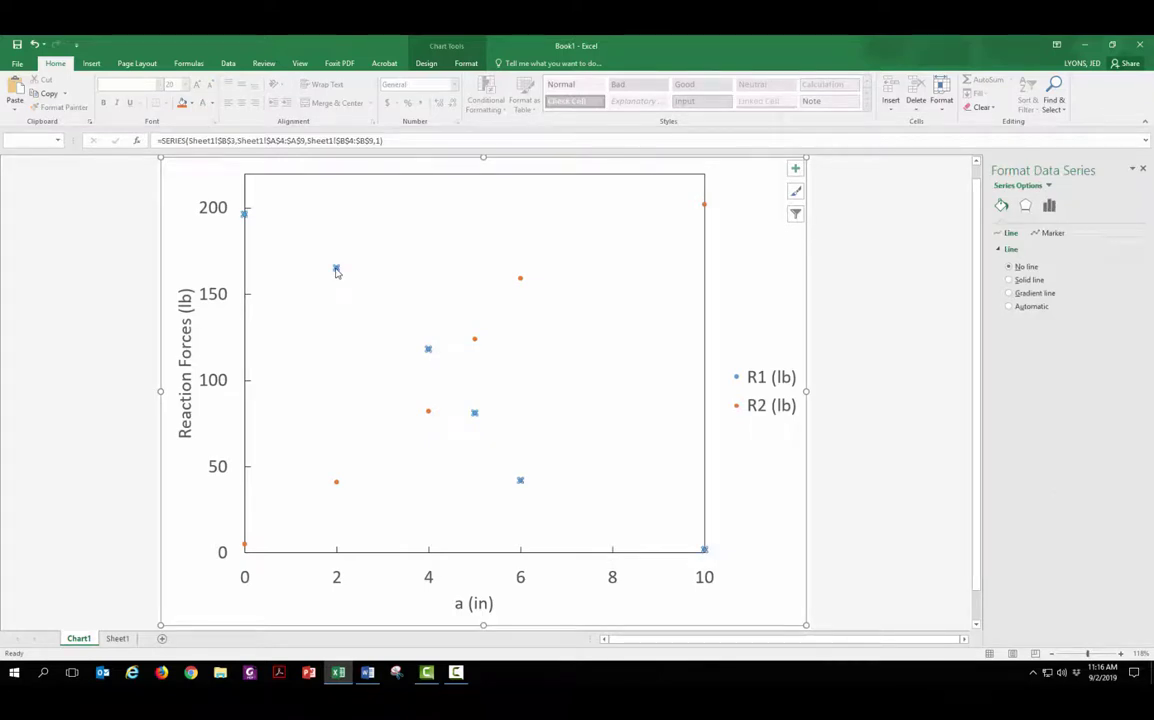
right_click(337, 272)
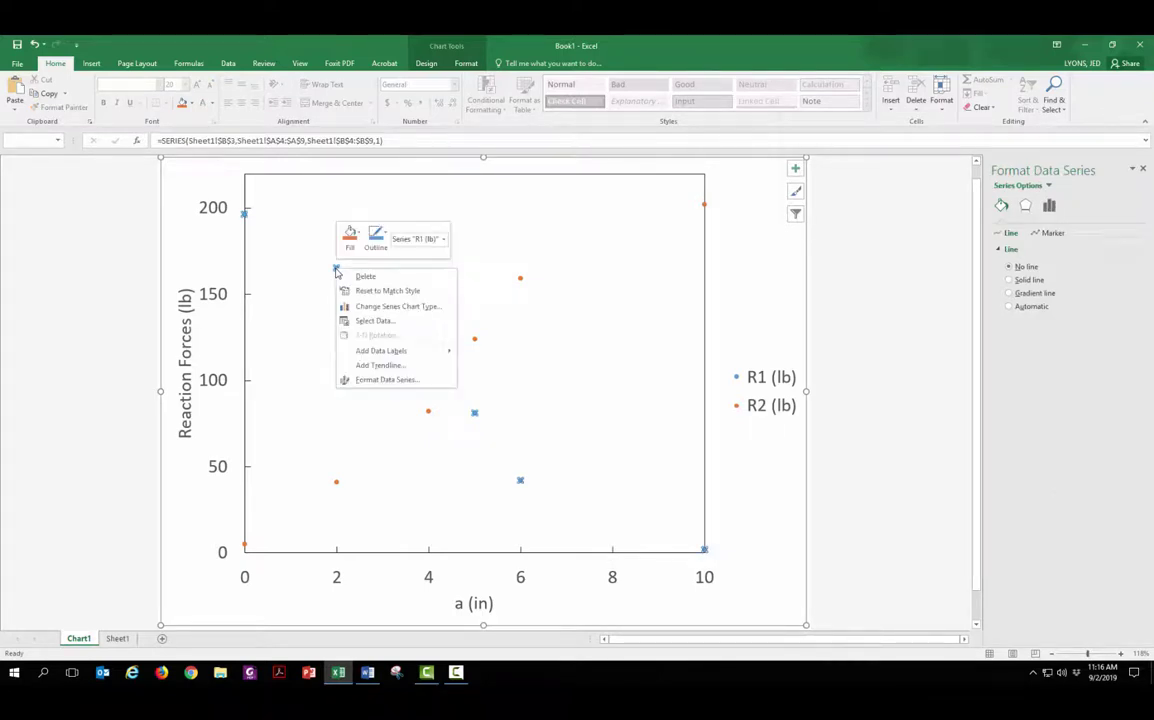
left_click(395, 381)
left_click(456, 362)
left_click(336, 270)
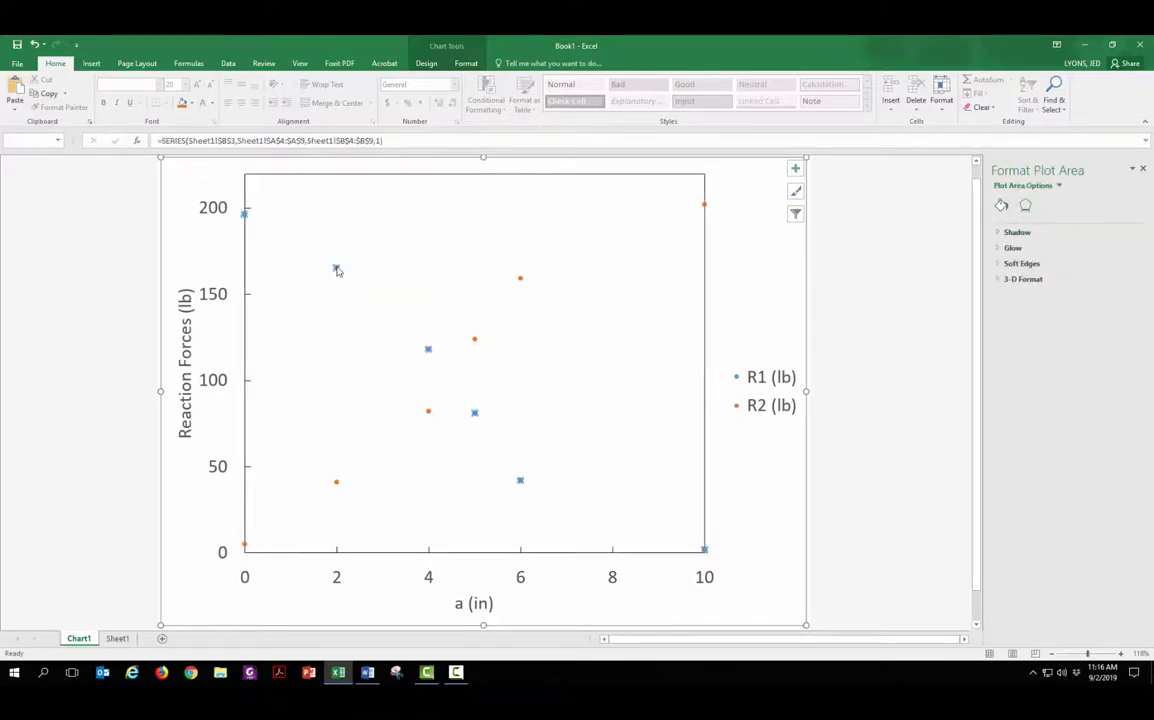
left_click(1002, 206)
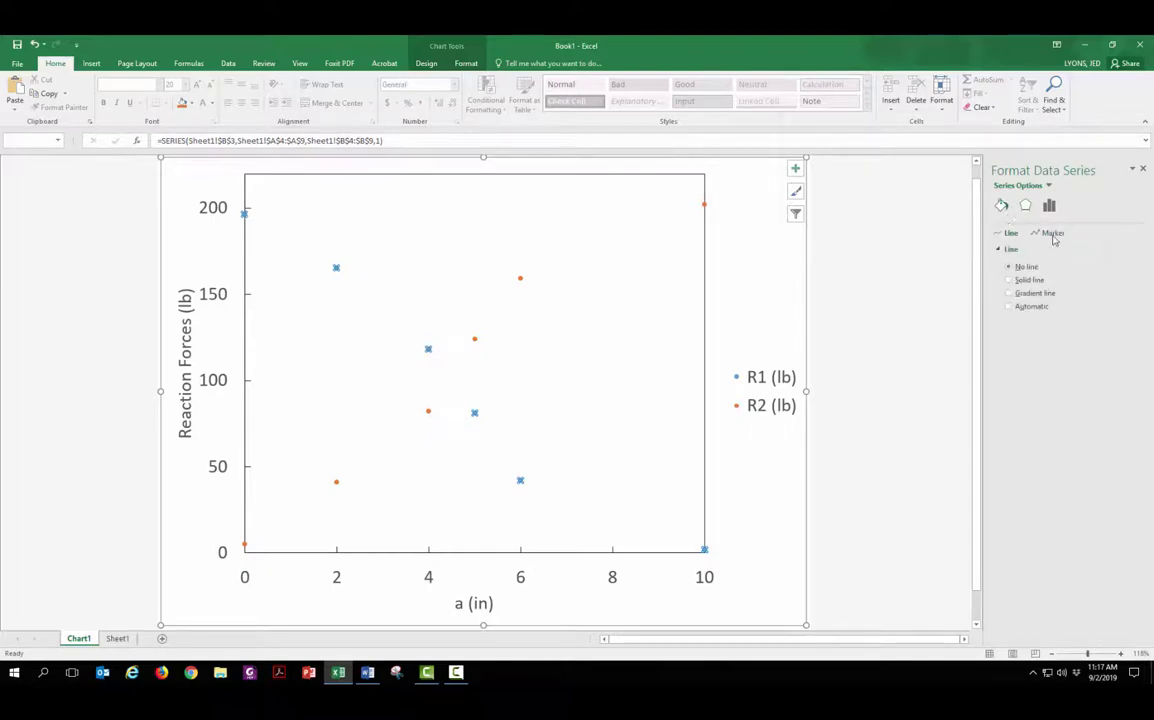
left_click(1053, 234)
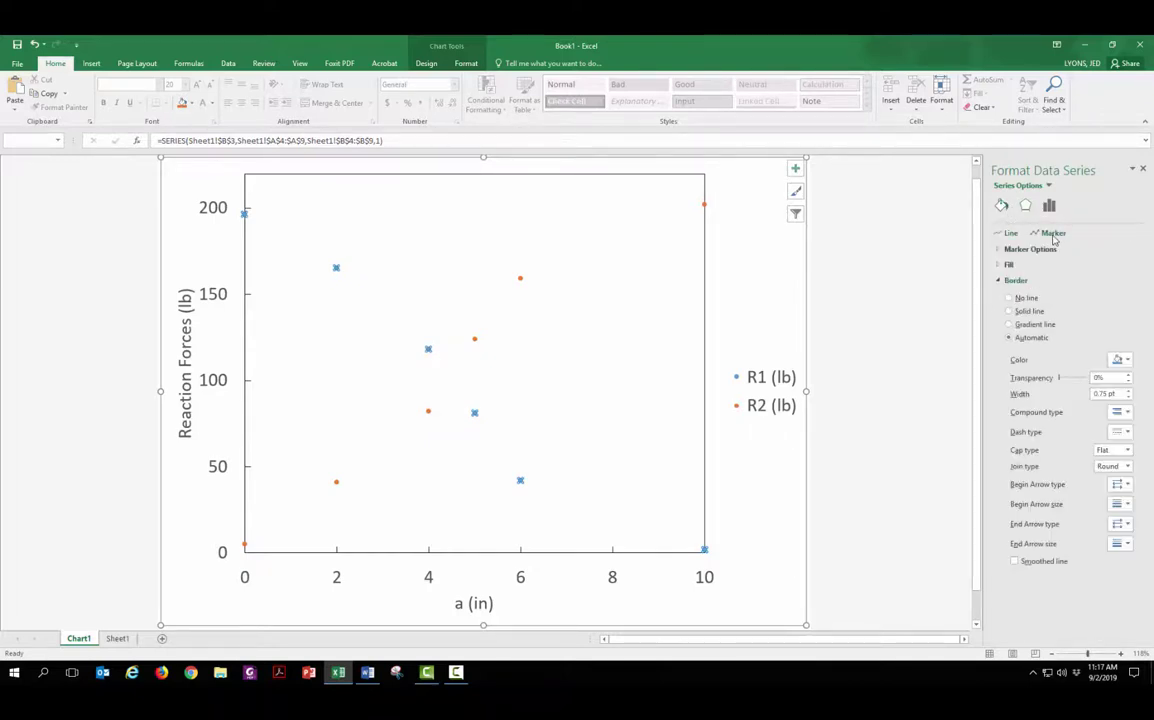
left_click(1032, 249)
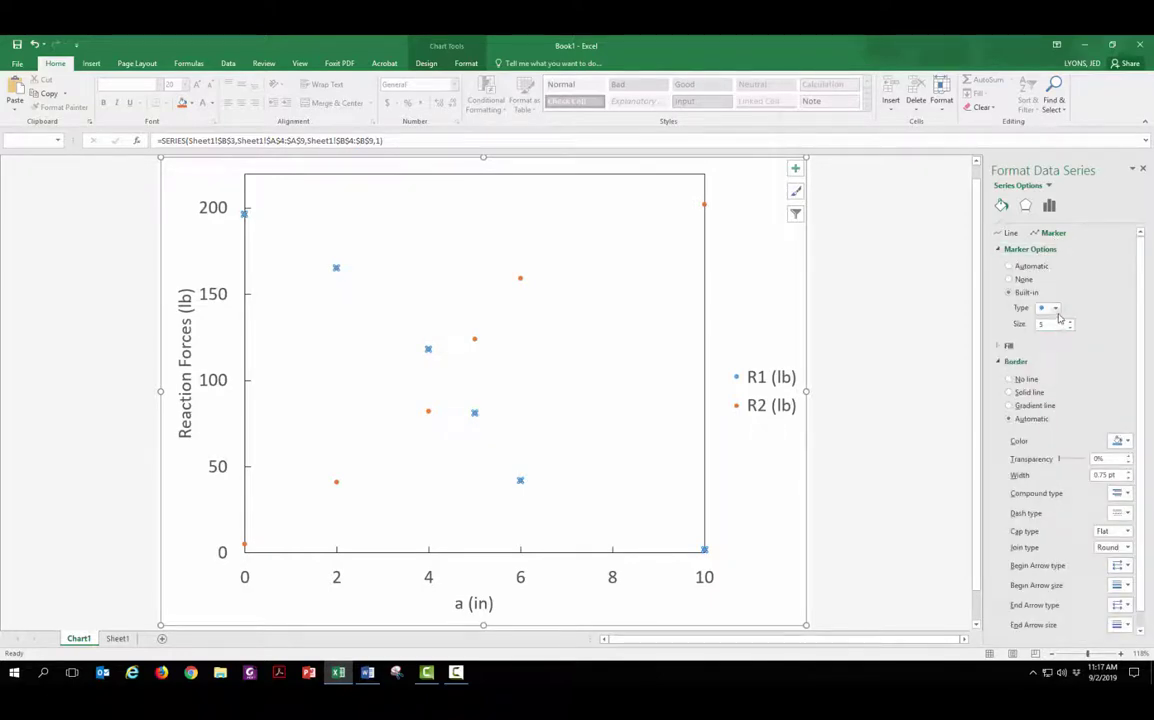
left_click(1057, 310)
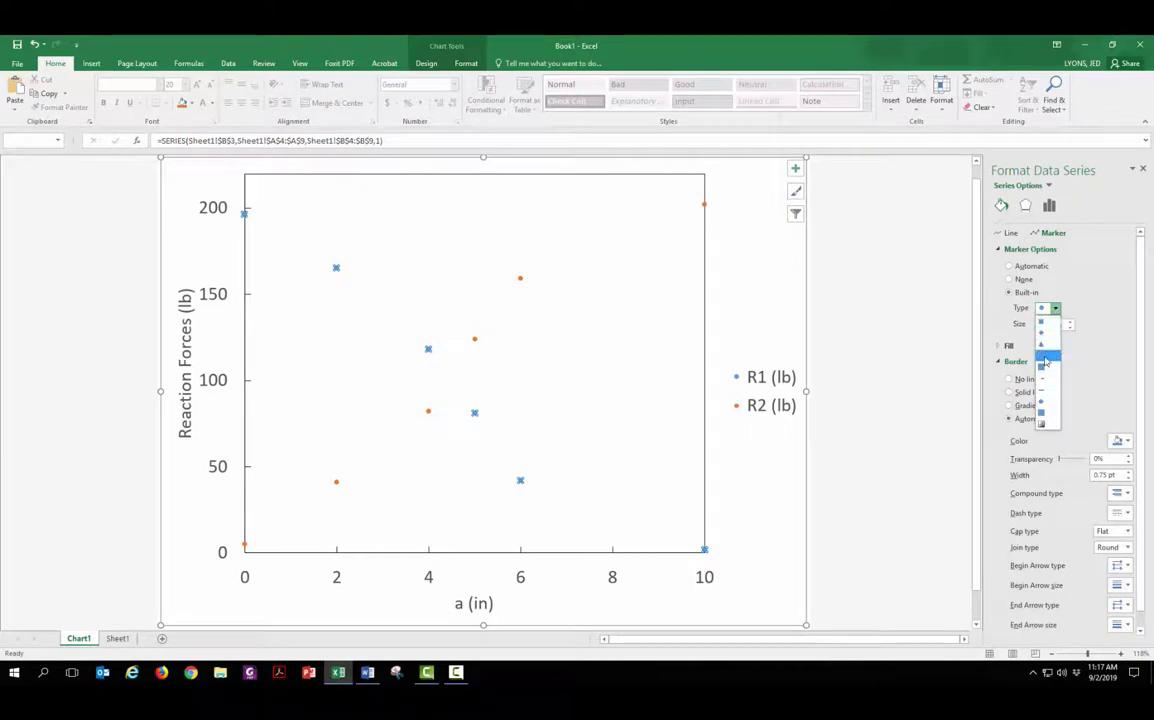
left_click(1043, 321)
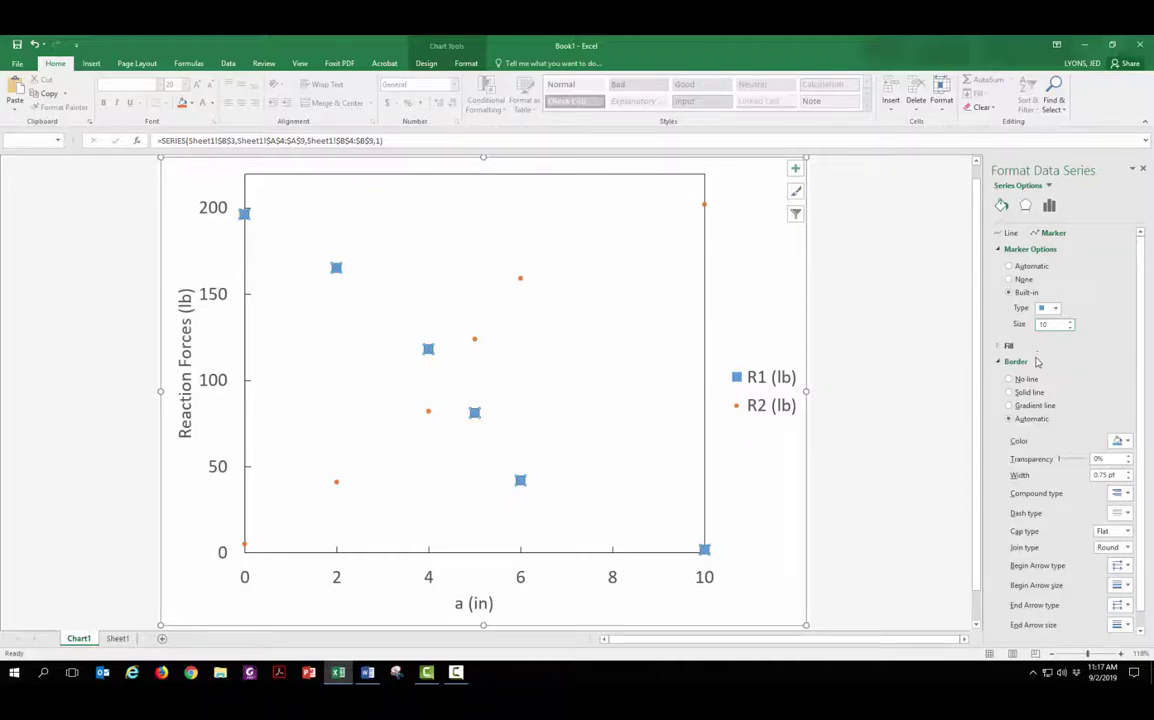
- Give the R1 square markers a black outline and a solid black fill
left_click(1123, 442)
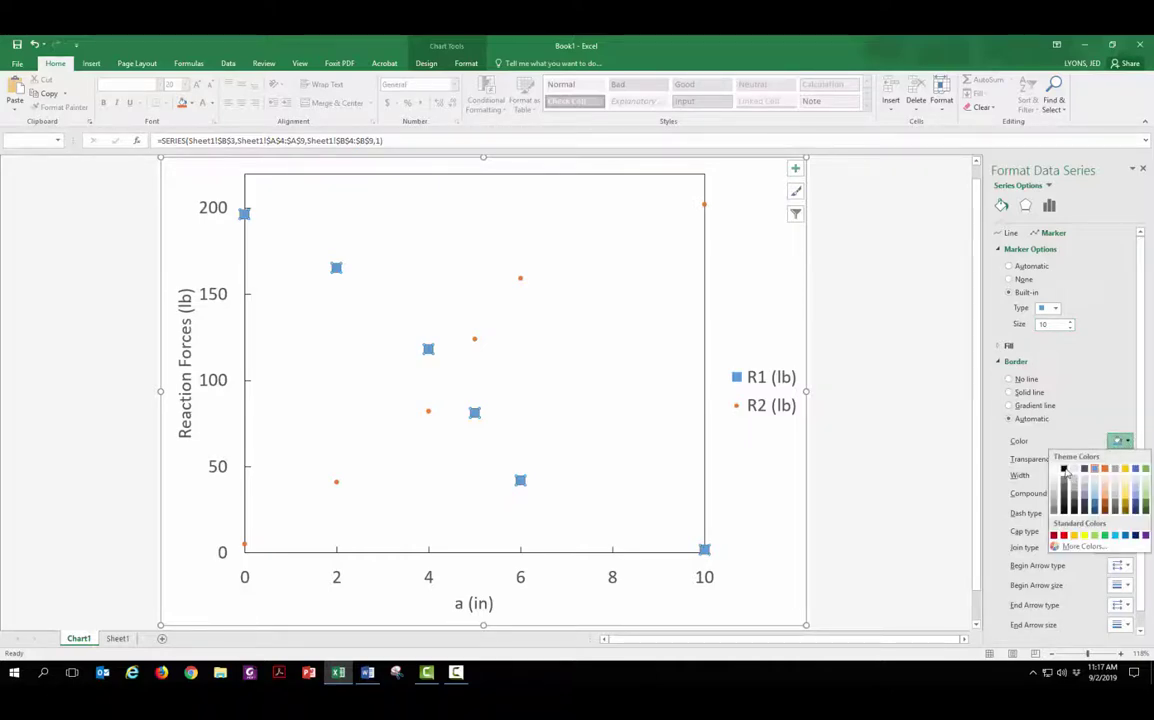
left_click(1066, 470)
left_click(1009, 345)
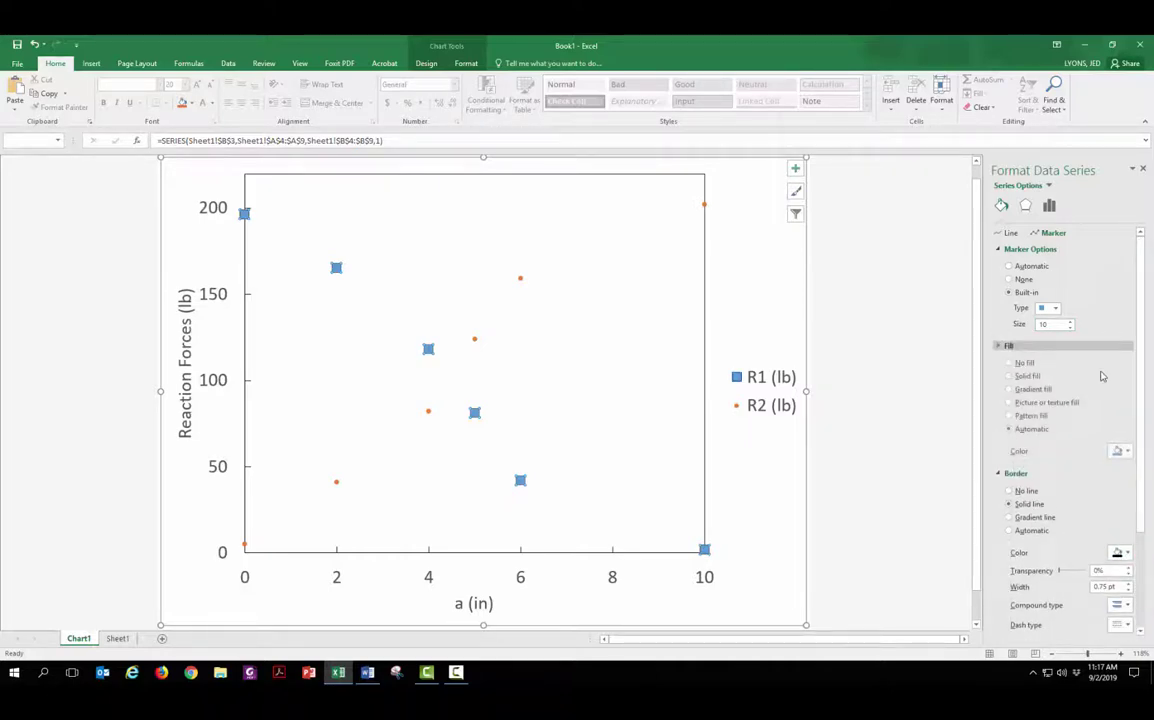
left_click(1122, 452)
left_click(1067, 481)
left_click(669, 302)
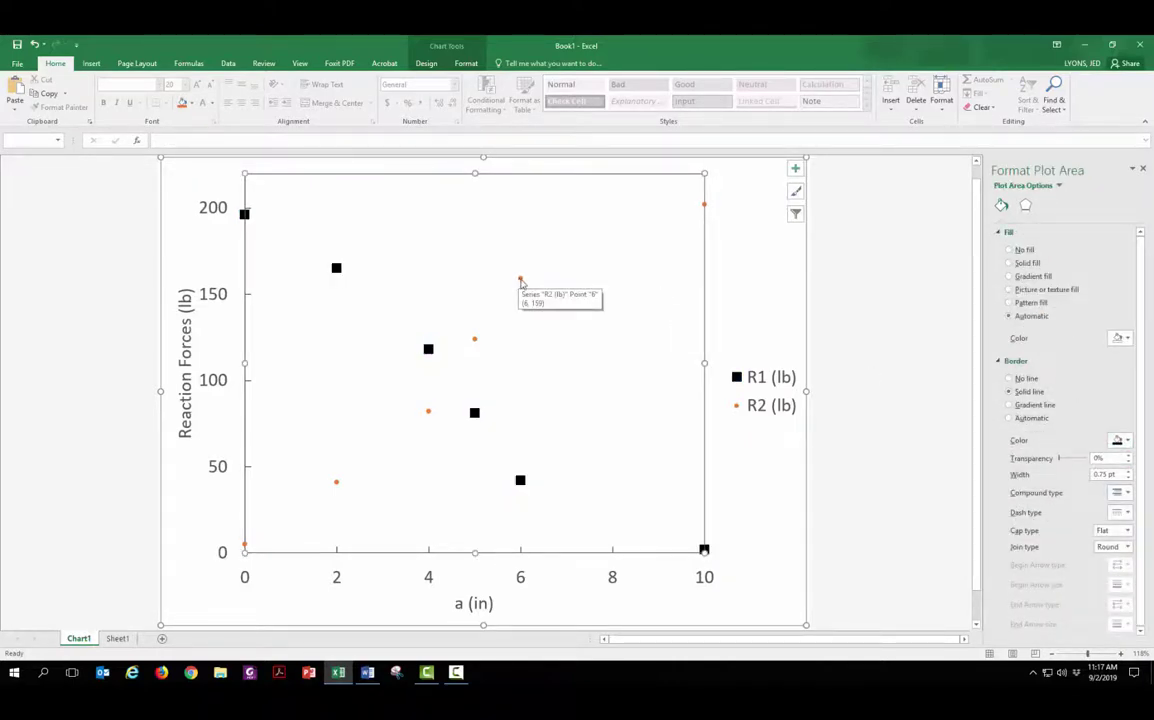
- Set the R2 (lb) series markers to size 10
left_click(520, 281)
right_click(520, 281)
left_click(1010, 272)
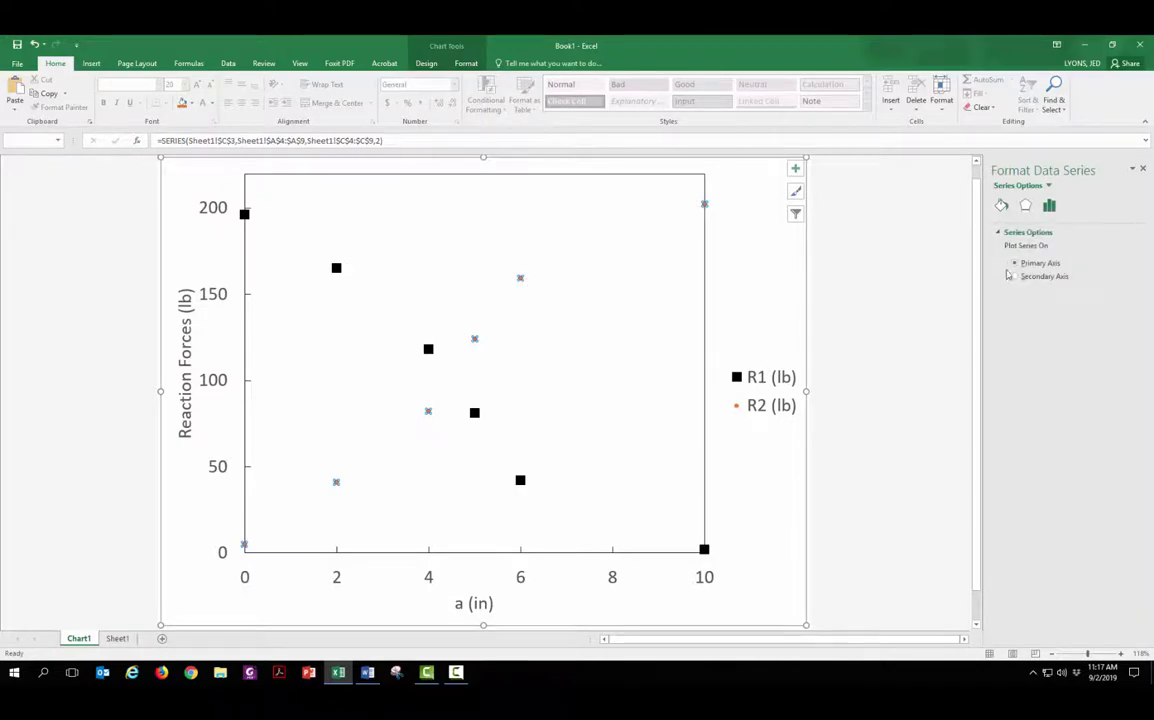
left_click(1001, 206)
left_click(1045, 232)
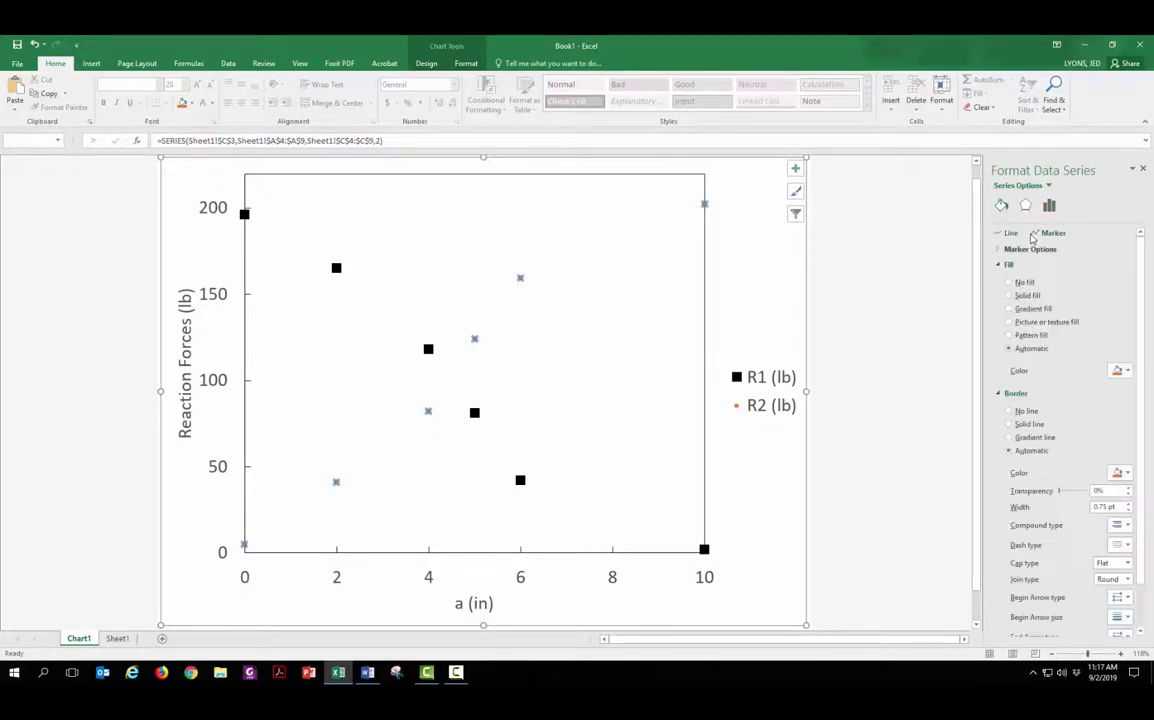
left_click(1029, 249)
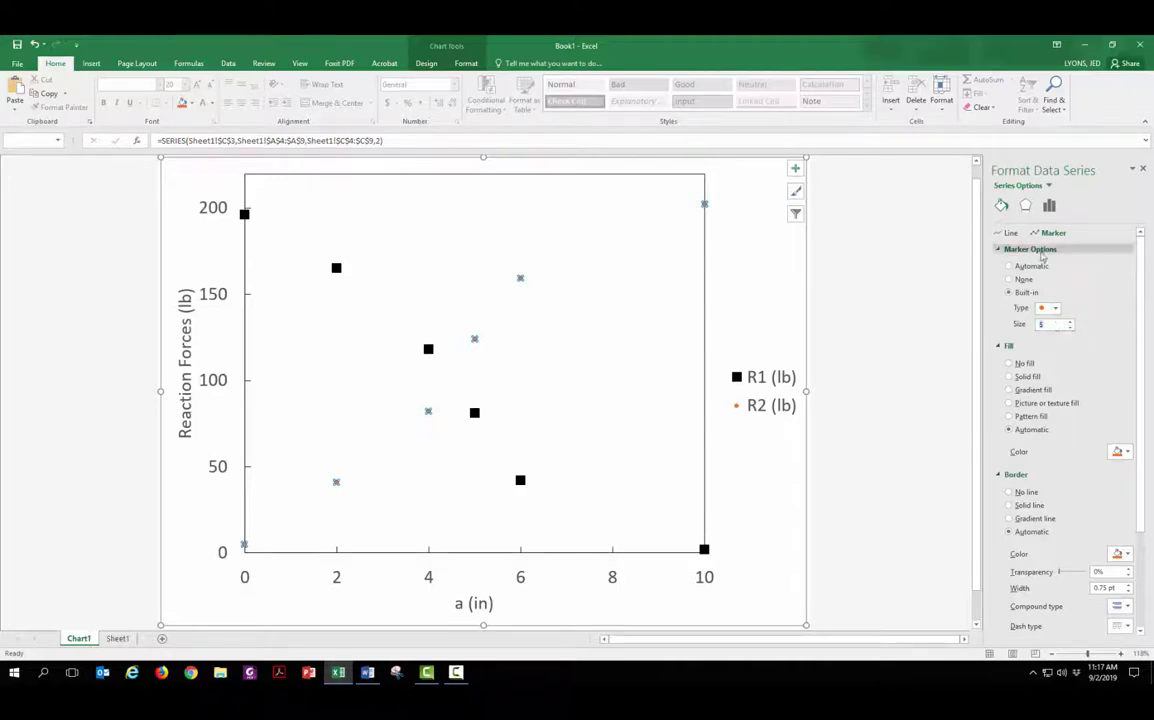
key("Return")
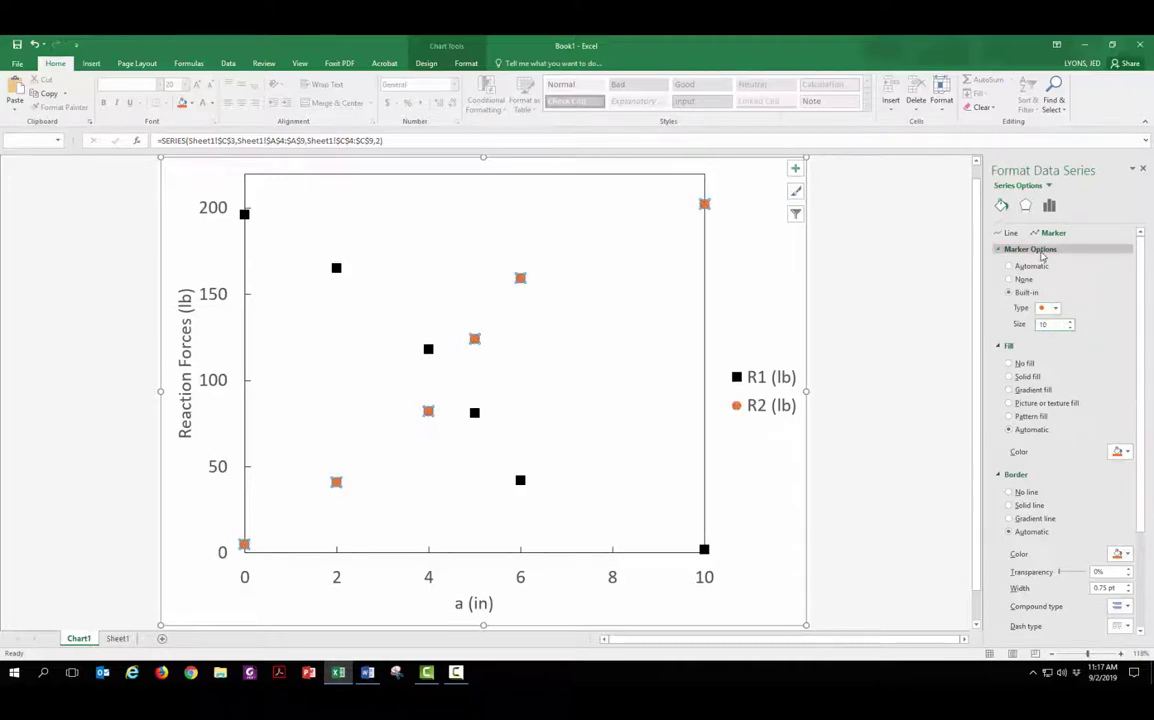
- Fill the R2 markers solid black and make their outlines black
left_click(1119, 452)
left_click(1063, 480)
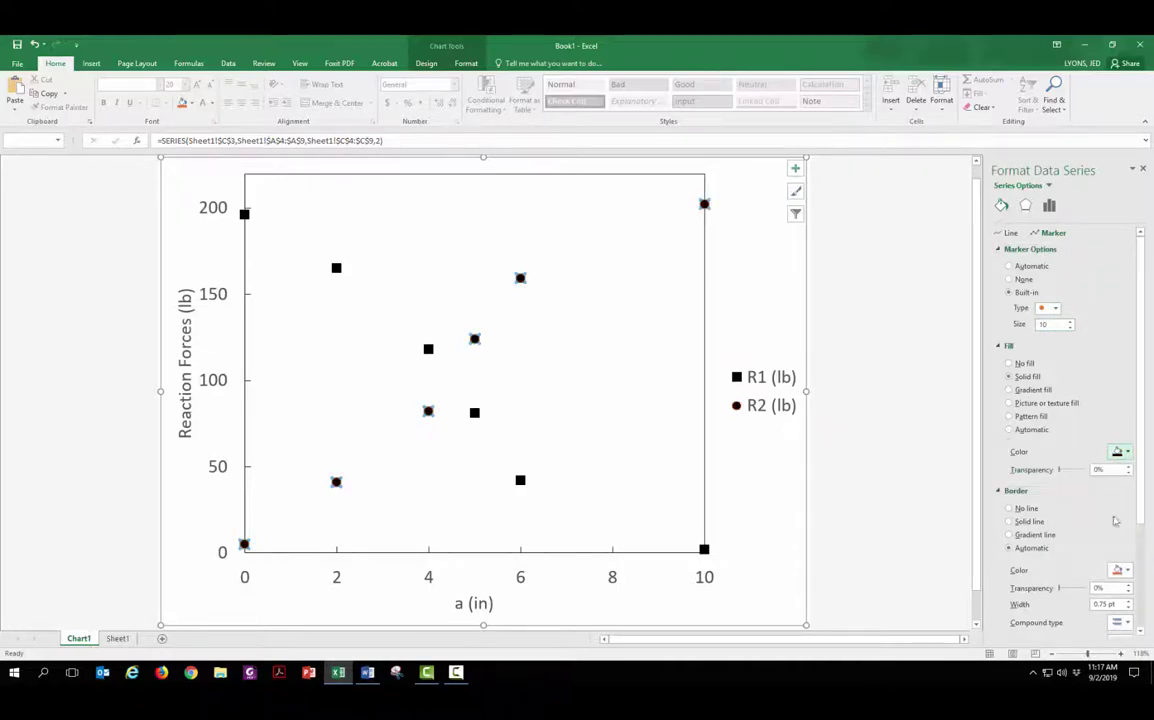
left_click(1119, 570)
left_click(962, 437)
left_click(188, 222)
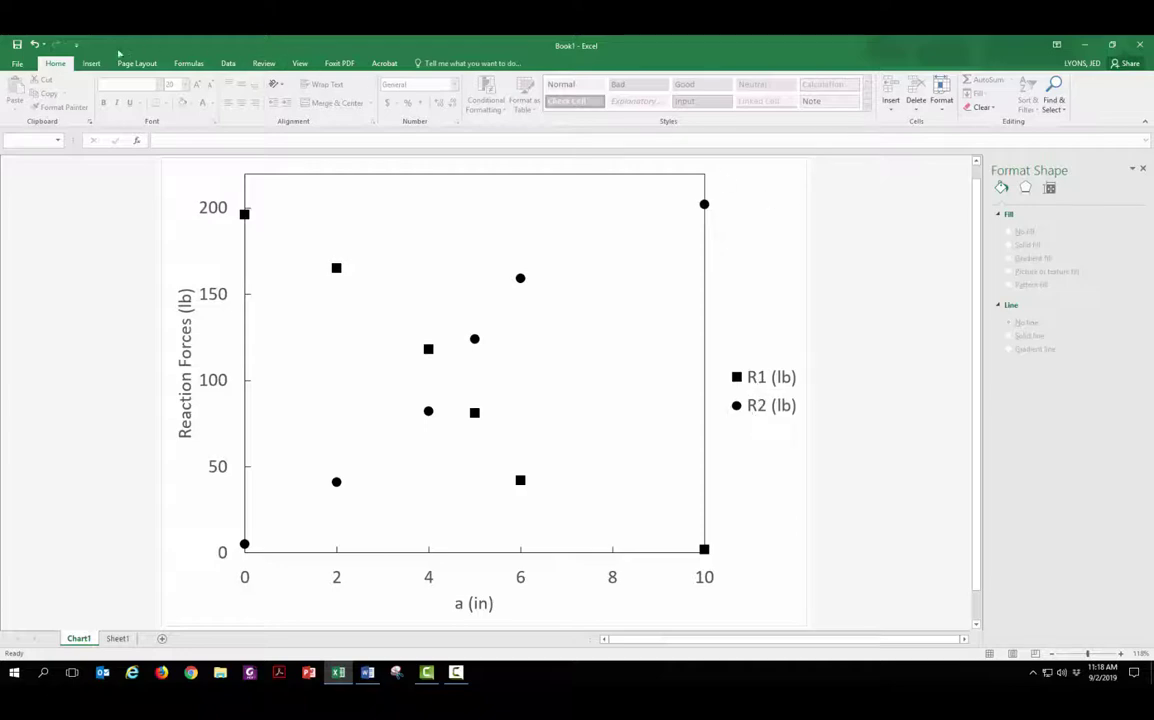
- Save the workbook as Book1.xlsx, replacing the existing file
left_click(17, 44)
left_click(495, 352)
key("y")
- Copy the finished chart and switch to the blank Word document
left_click(195, 174)
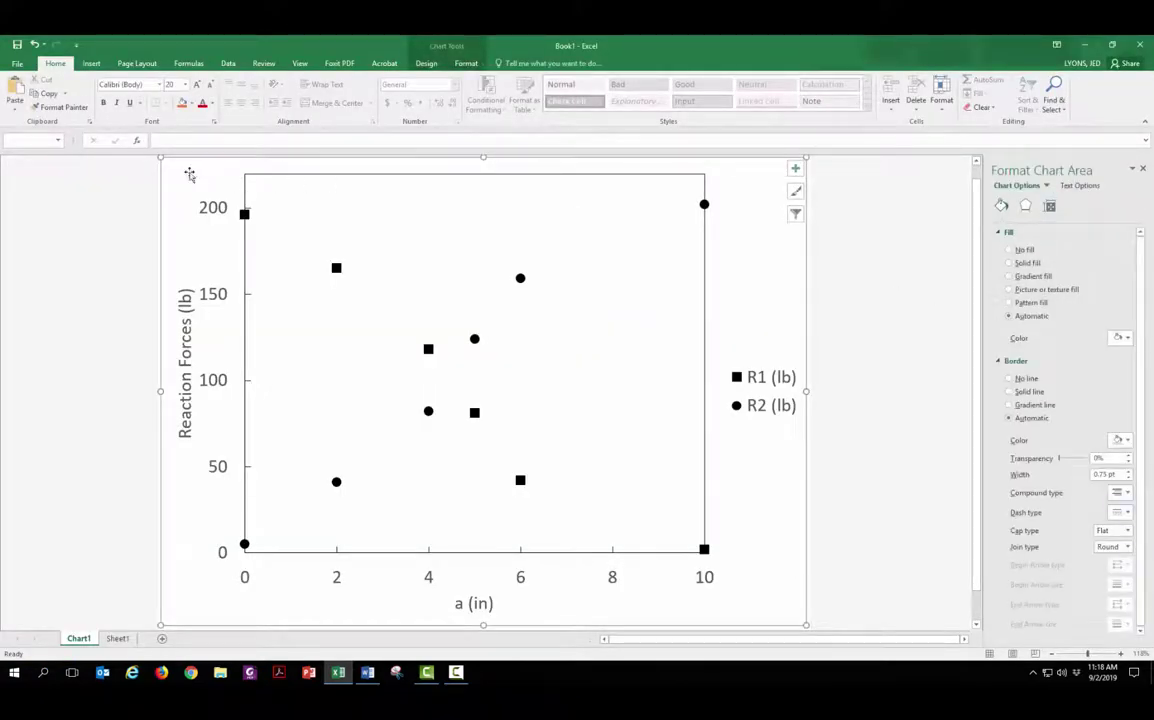
right_click(164, 160)
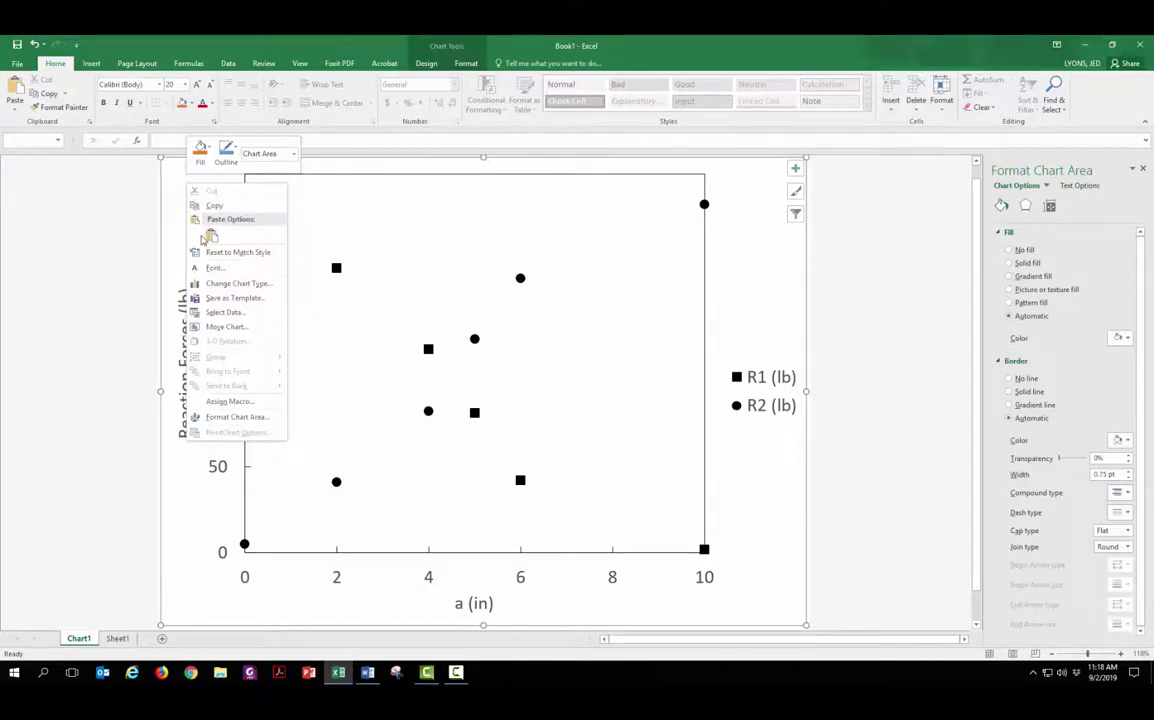
left_click(217, 207)
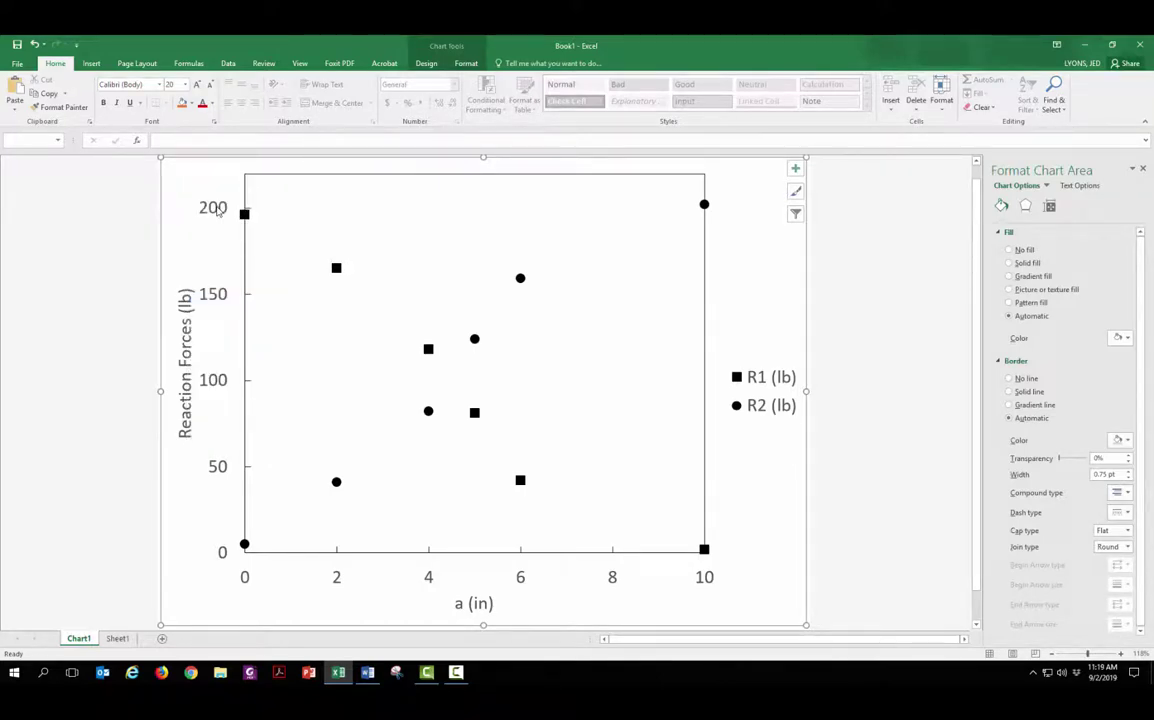
key("alt+Tab")
key("alt+Tab")
key("alt+Tab")
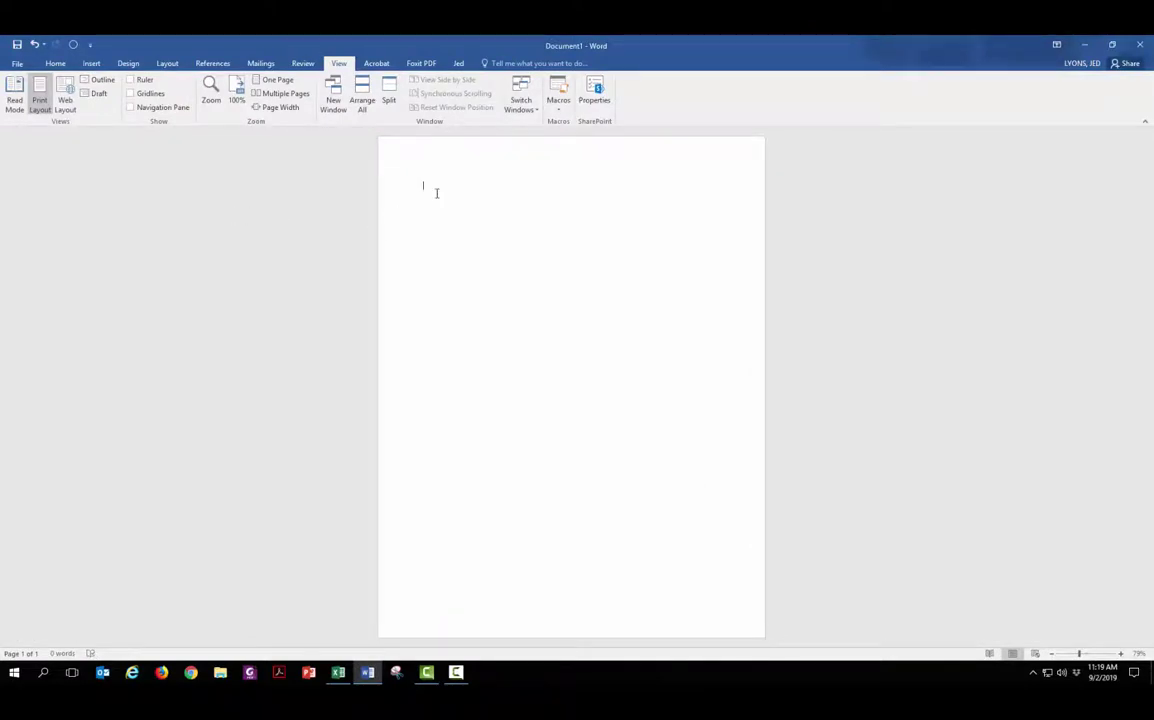
- Paste the scatter chart onto the Word page and drag its corner to enlarge it
right_click(436, 193)
left_click(459, 245)
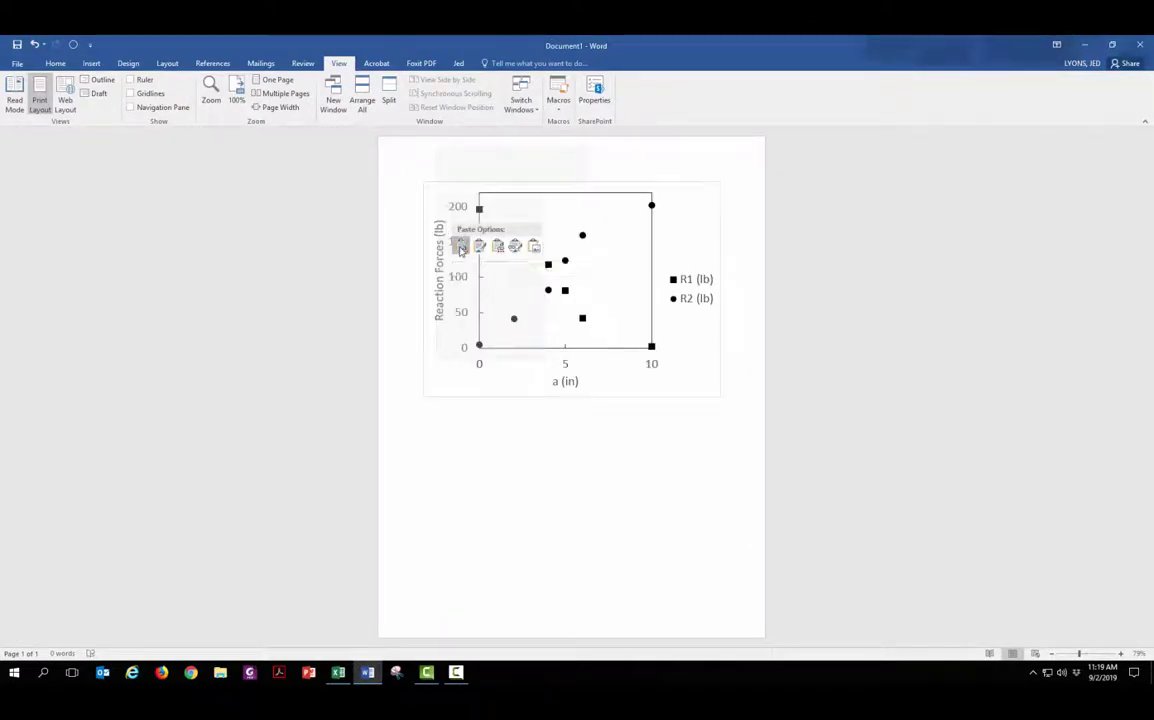
left_click(461, 249)
double_click(462, 252)
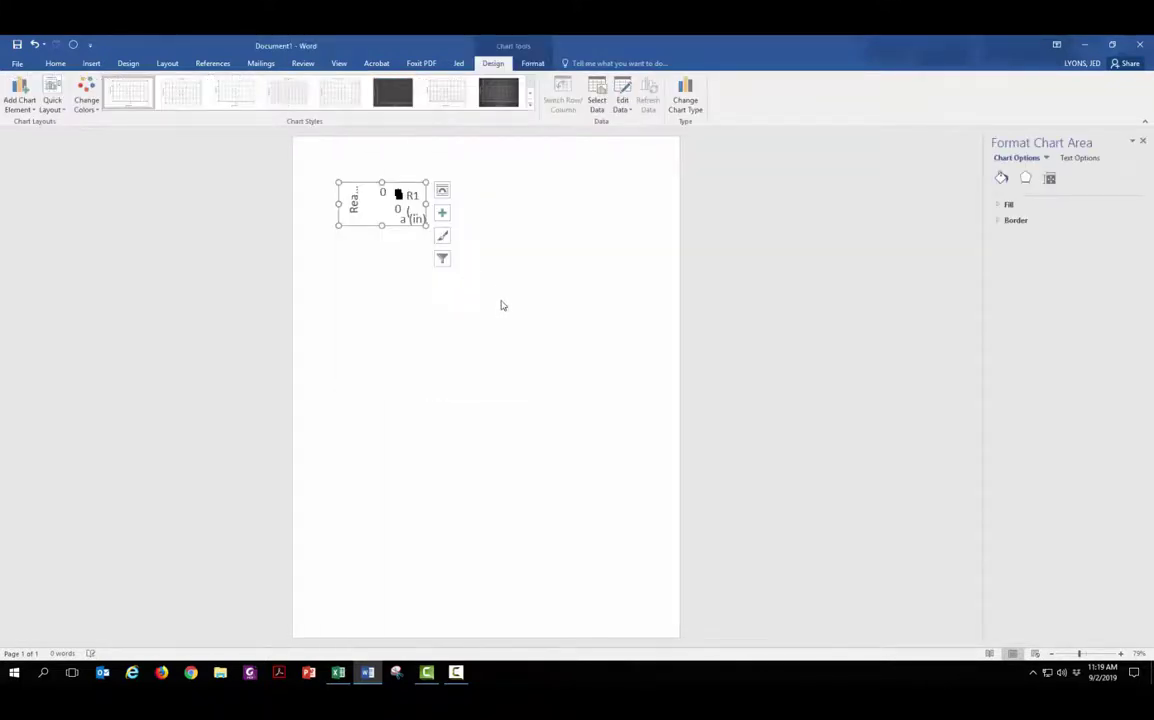
left_click_drag(425, 223, 561, 317)
- Paste a second copy of the chart as a picture below the first and shrink it
left_click(583, 258)
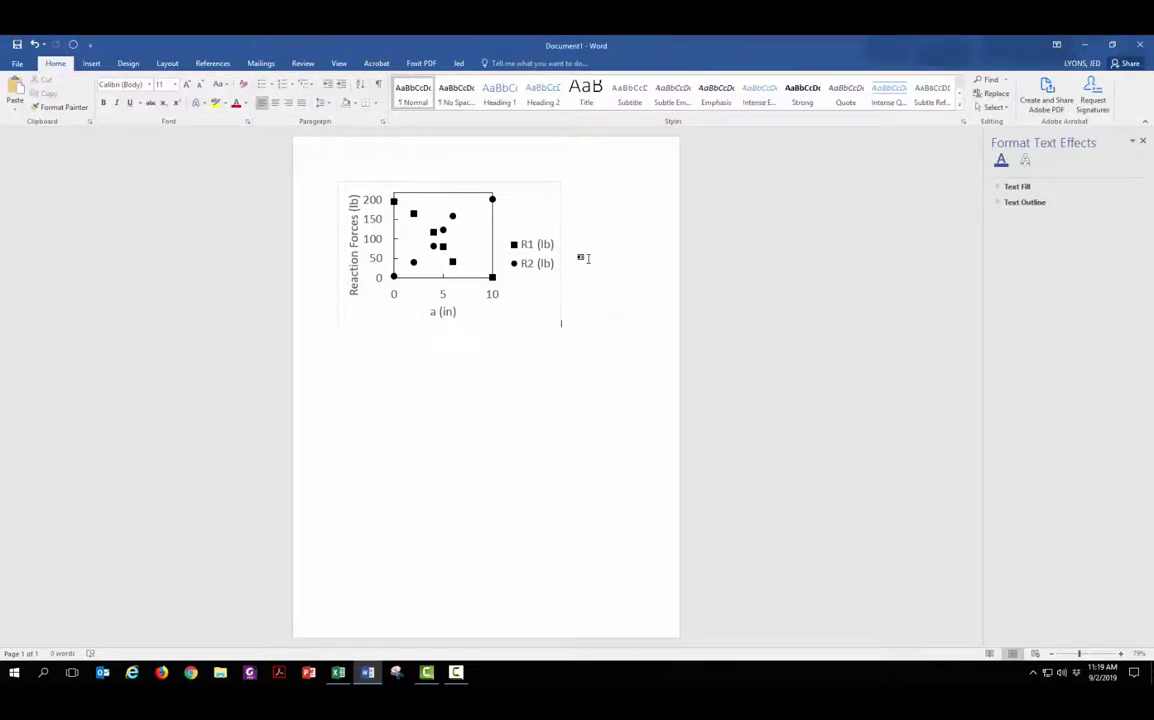
right_click(378, 330)
left_click(471, 404)
scroll(471, 394, "down", 4)
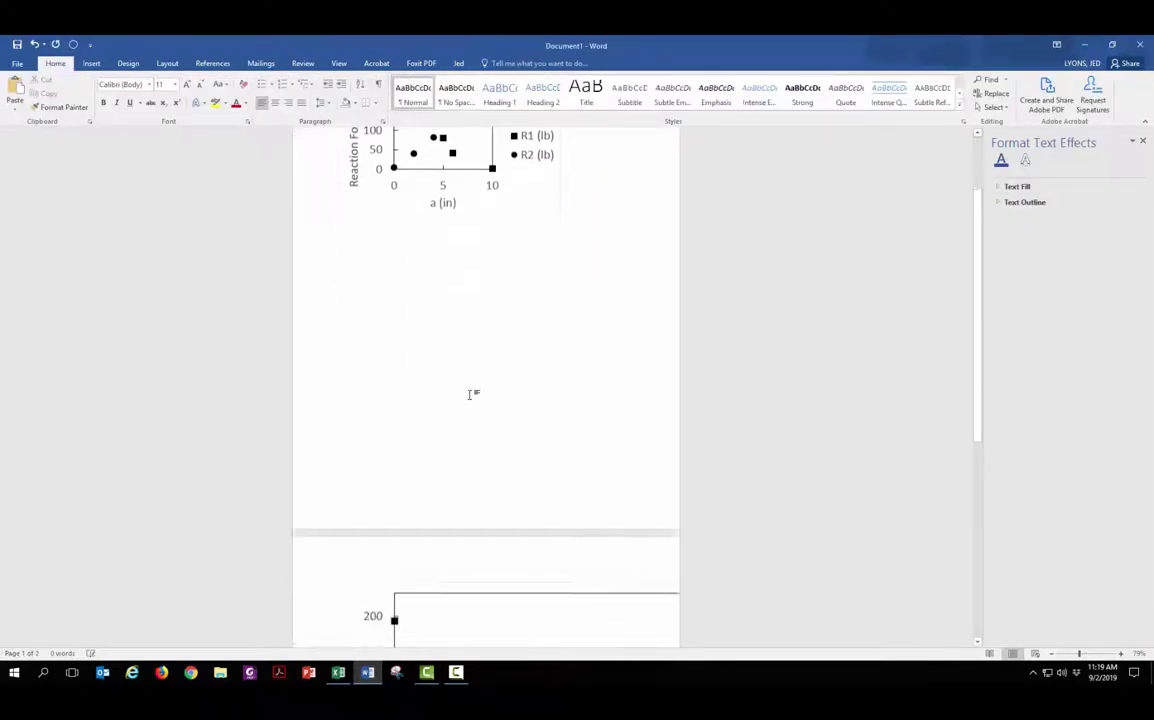
scroll(470, 387, "down", 5)
left_click(461, 412)
left_click_drag(336, 507, 562, 497)
- Resize the top chart, then shrink and squash the lower chart picture
left_click(541, 296)
left_click_drag(558, 327, 566, 269)
left_click(520, 366)
left_click_drag(600, 466, 569, 448)
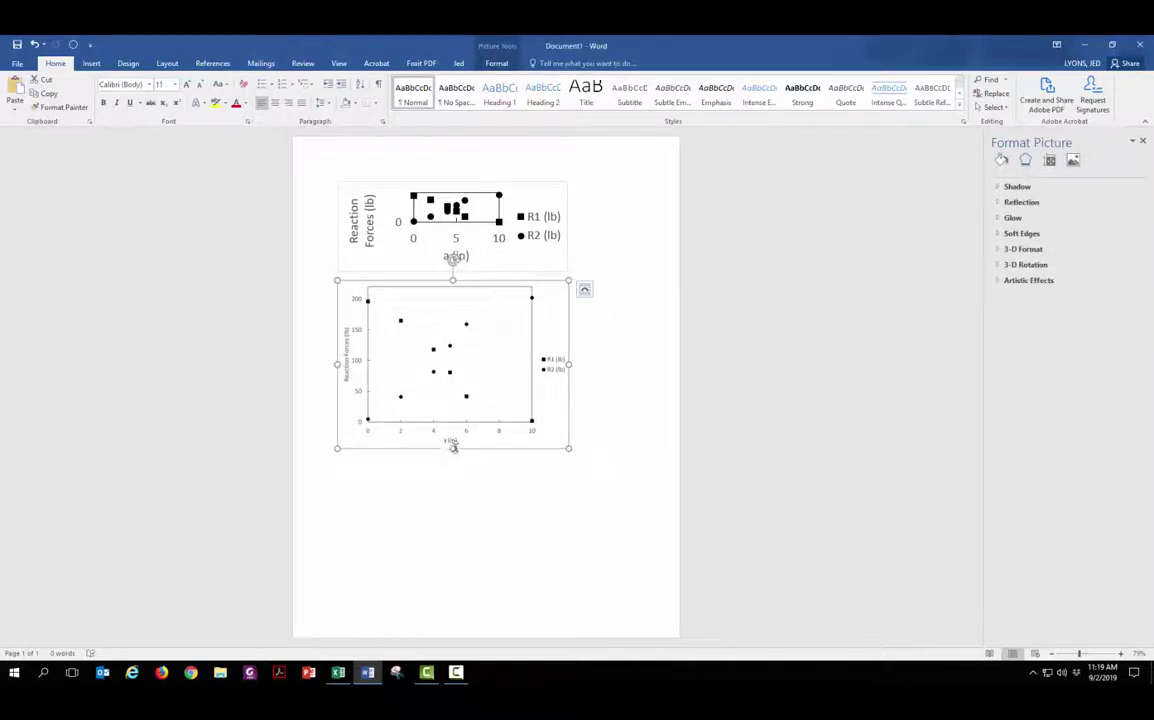
mouse_move(453, 447)
left_mouse_down()
mouse_move(455, 306)
mouse_move(457, 456)
left_mouse_up()
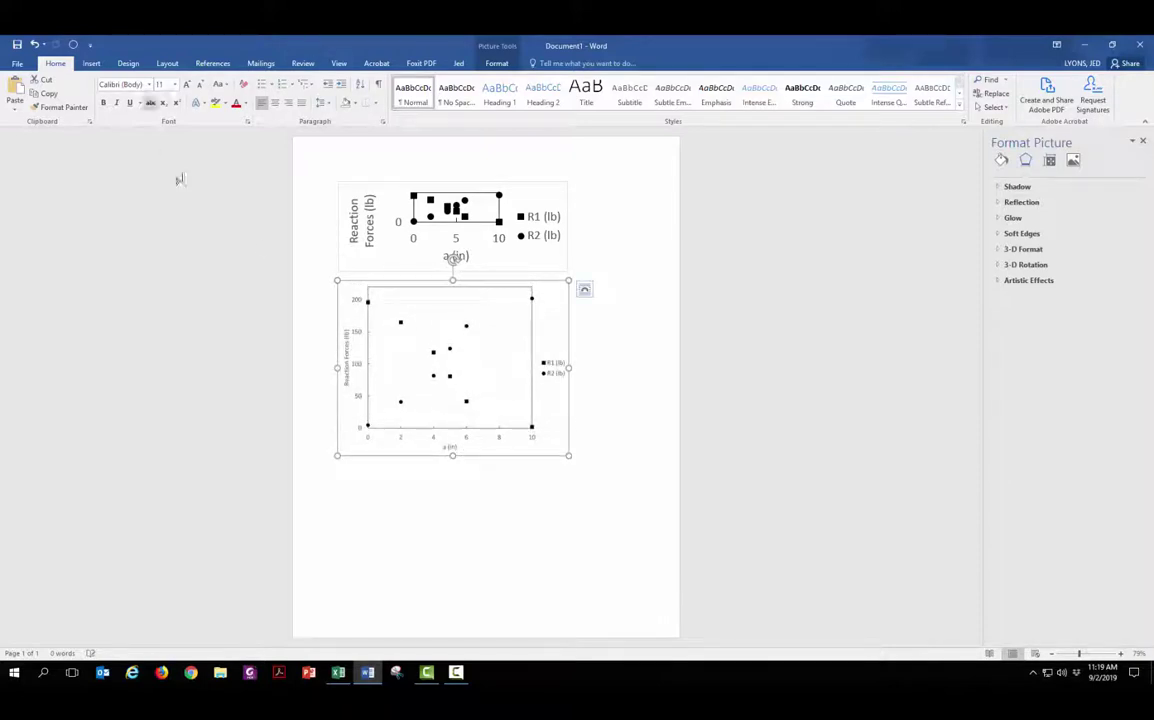
- Revert the lower chart picture's vertical squash with Undo
left_click(34, 44)
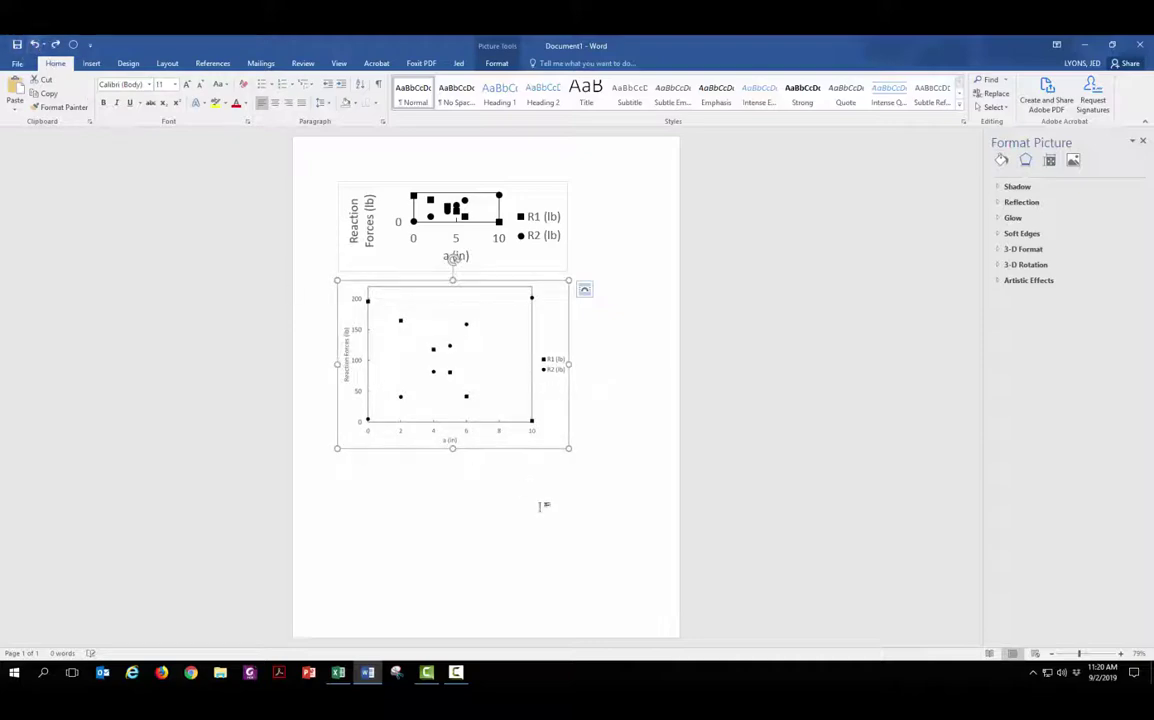